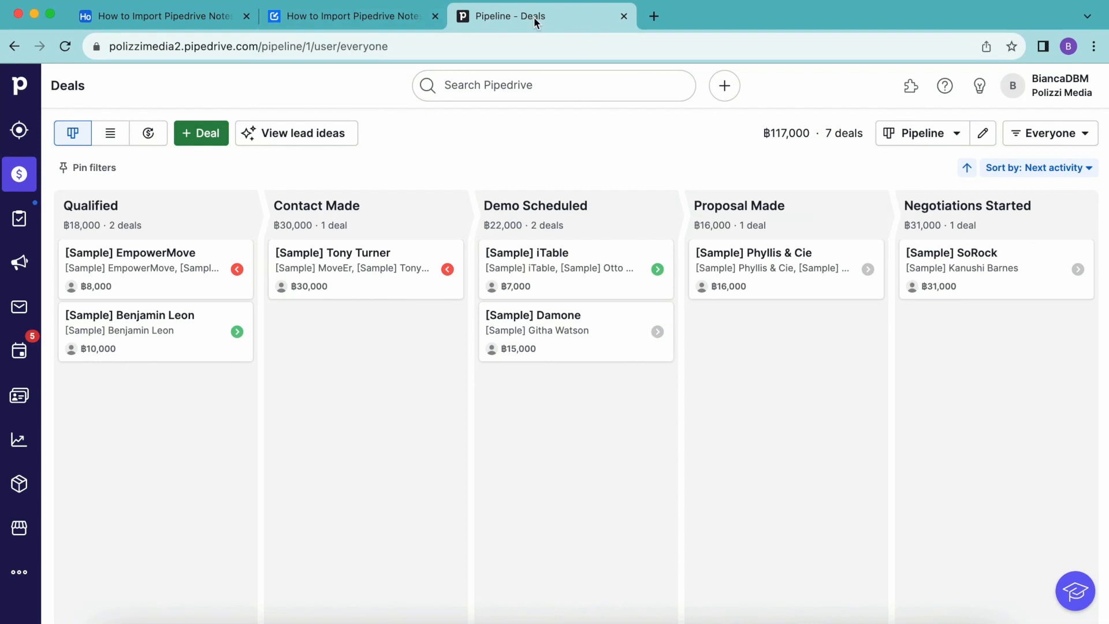
# - Switch to the Airtable base and delete the Notes, Assignee and Status fields from the Notes table
pyautogui.click(149, 17)
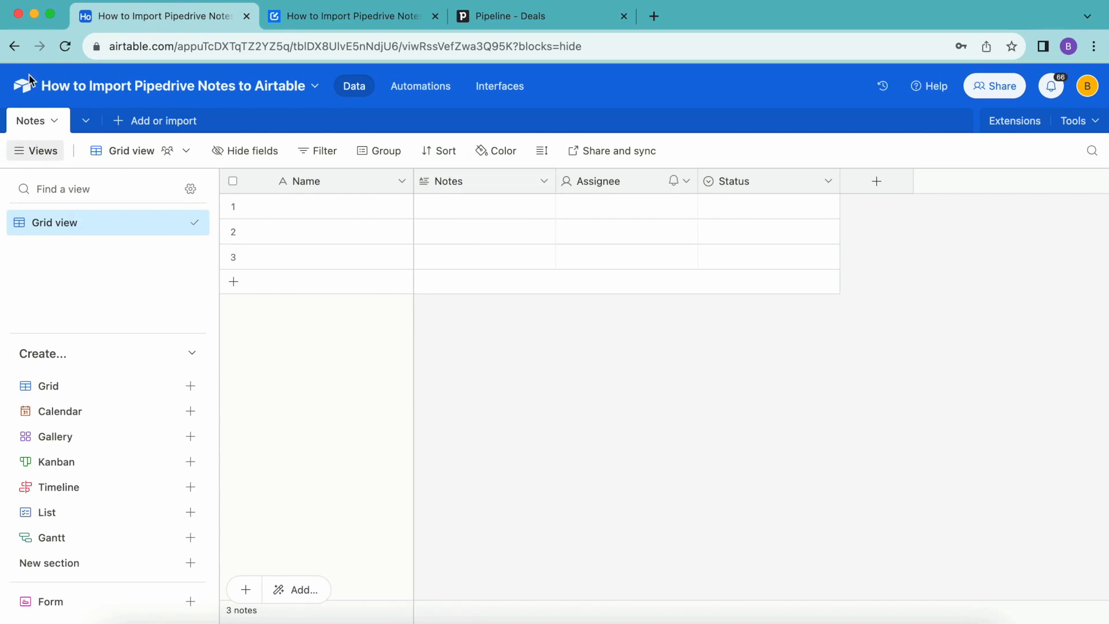
pyautogui.click(453, 181)
pyautogui.keyDown('shift'); pyautogui.click(775, 178); pyautogui.keyUp('shift')
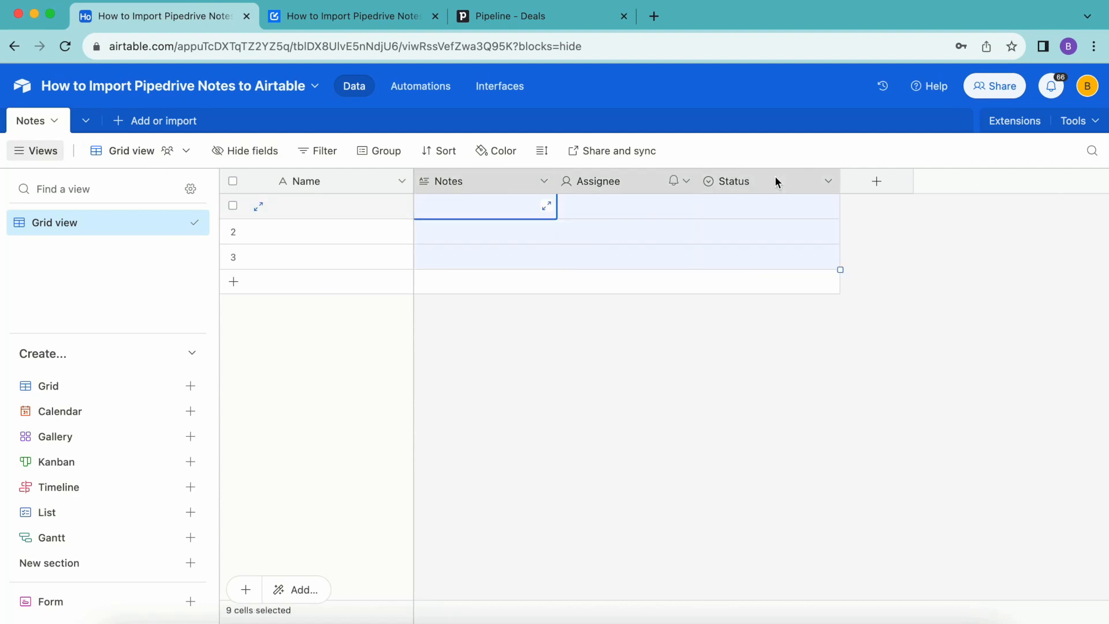
pyautogui.rightClick(775, 177)
pyautogui.click(783, 354)
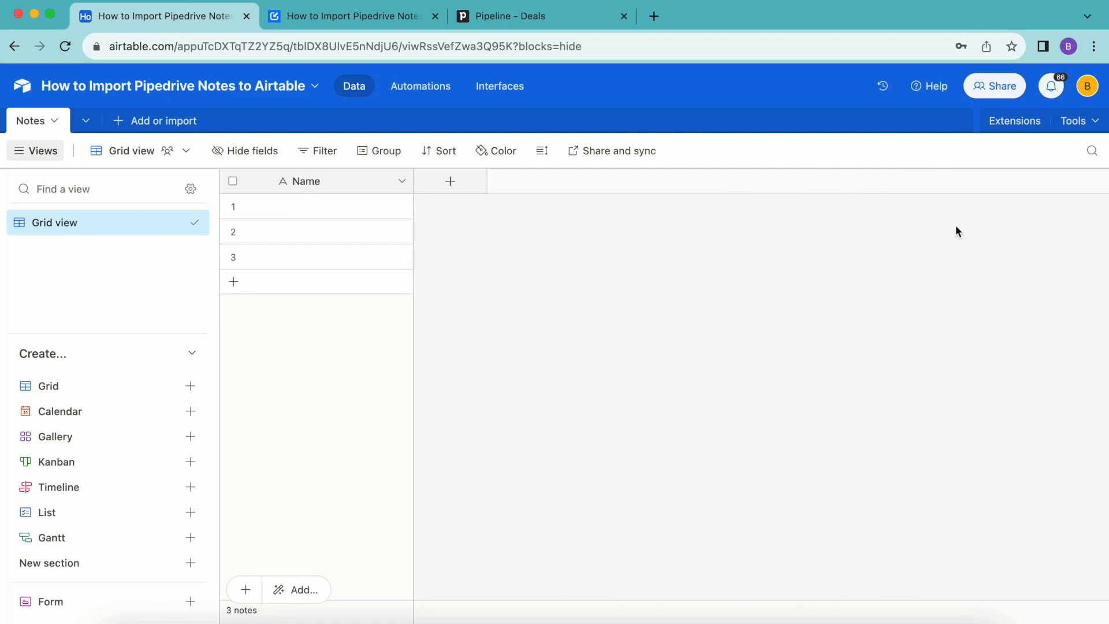
# - Find the Data Fetcher extension in the extension marketplace and add it to the base
pyautogui.click(1014, 121)
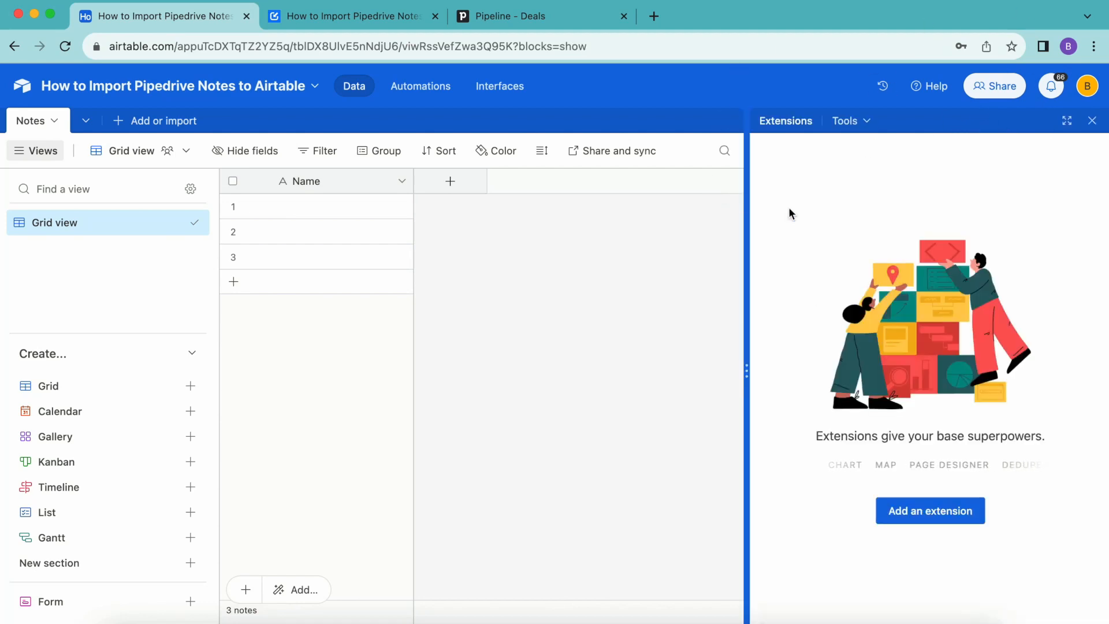
pyautogui.click(917, 509)
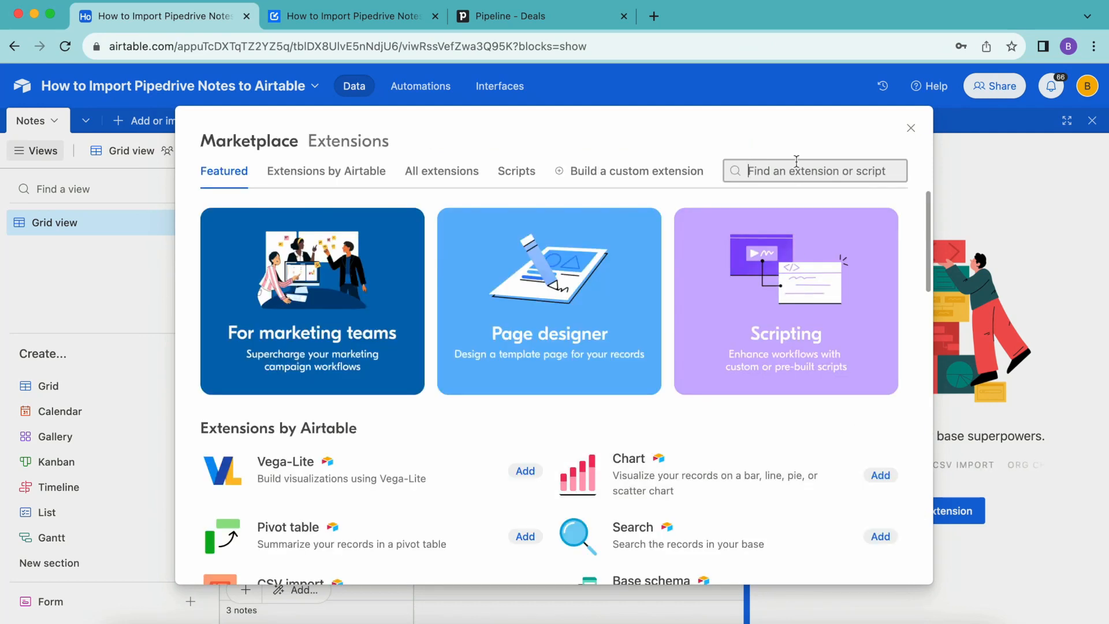
pyautogui.write('dat')
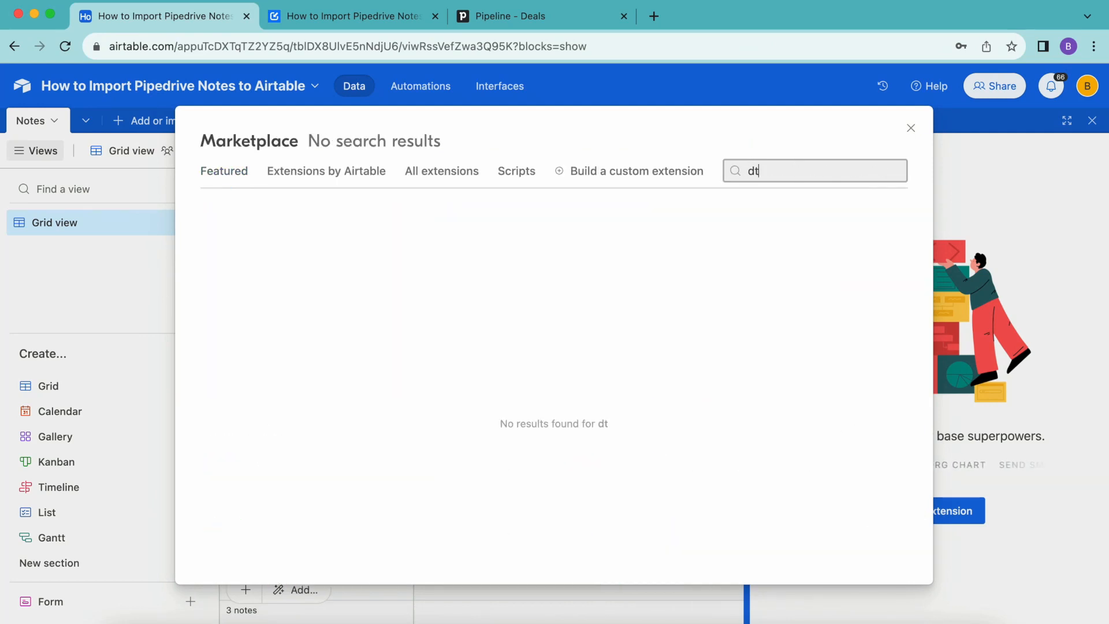
pyautogui.write('a fet')
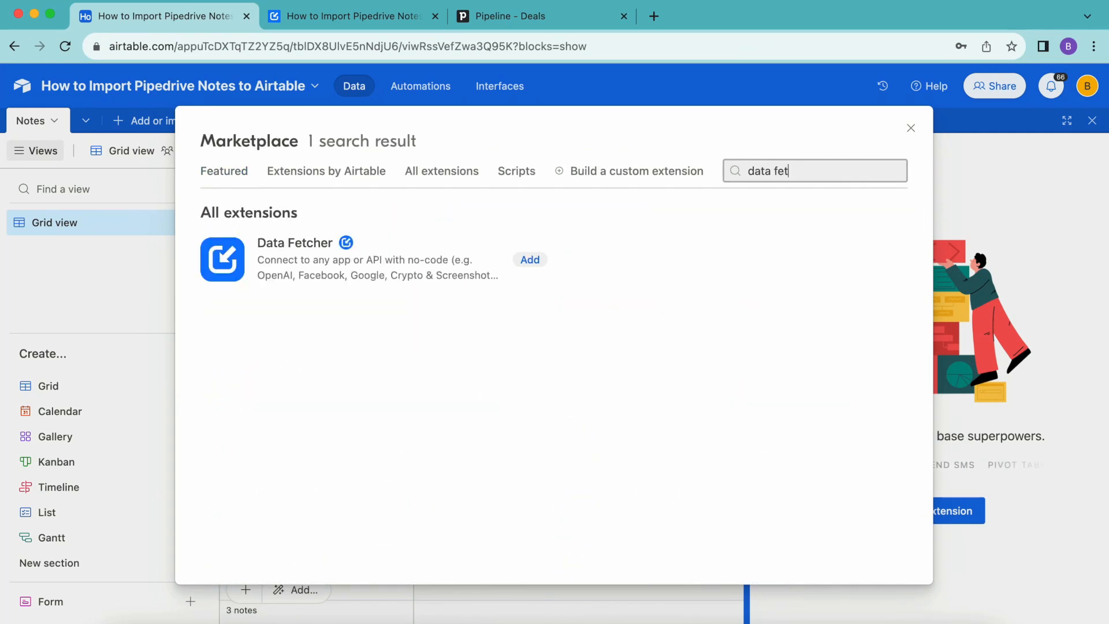
pyautogui.click(529, 259)
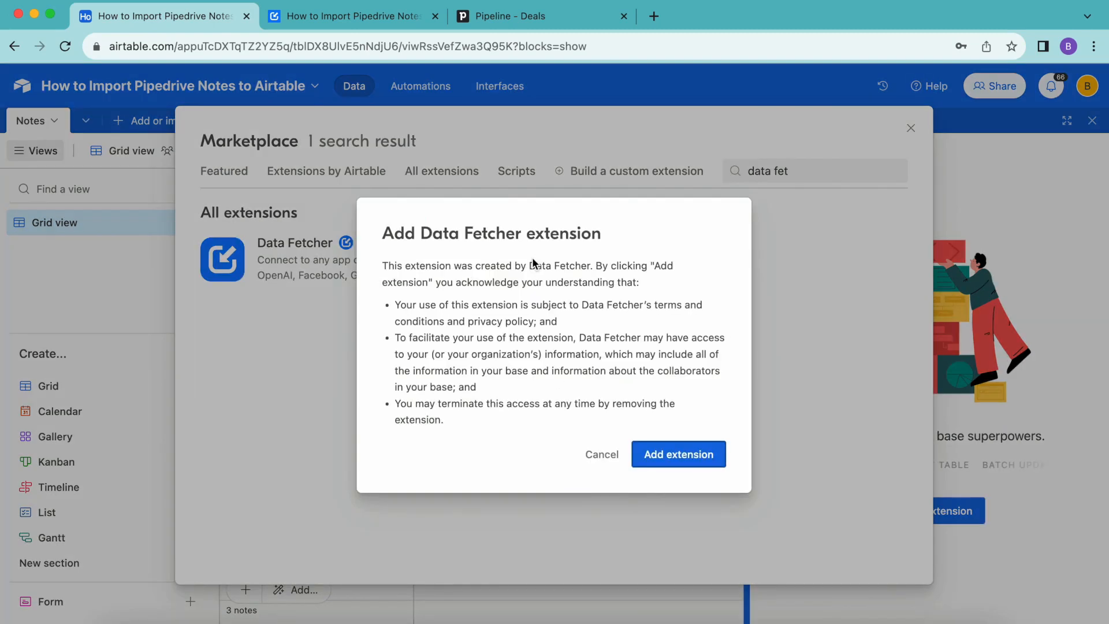
pyautogui.click(679, 454)
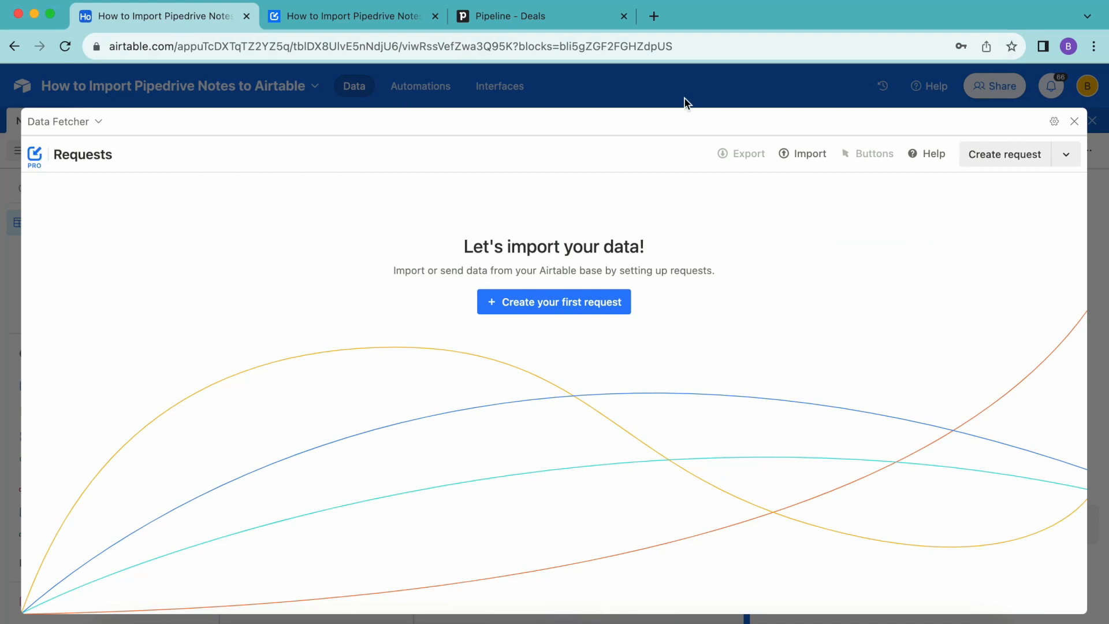
# - Create the first Data Fetcher request with Pipedrive as its application
pyautogui.click(520, 312)
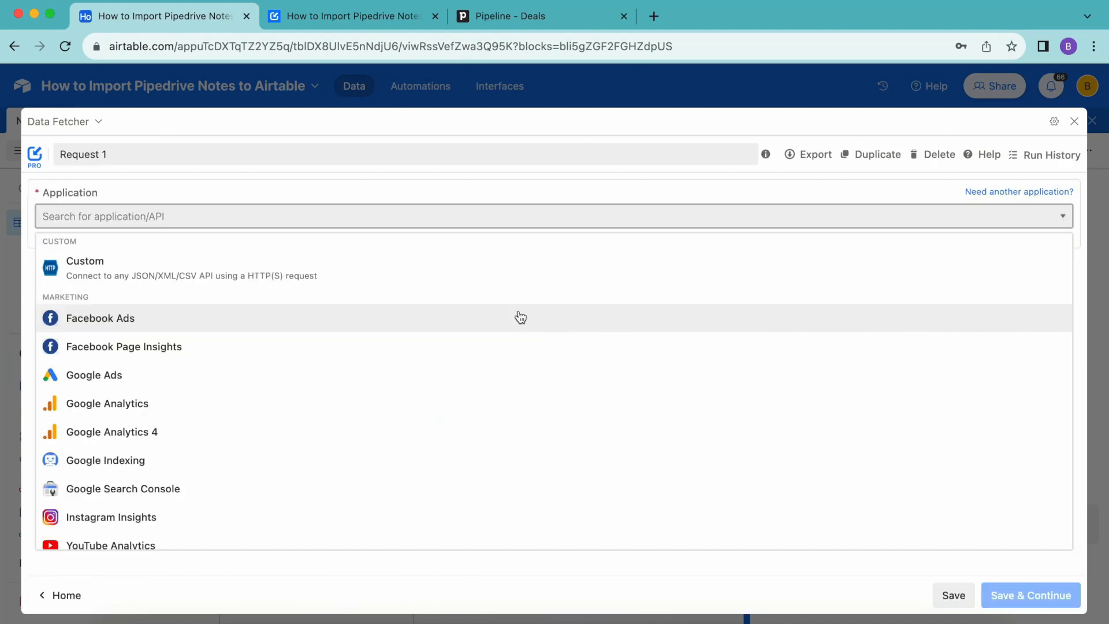
pyautogui.write('pi')
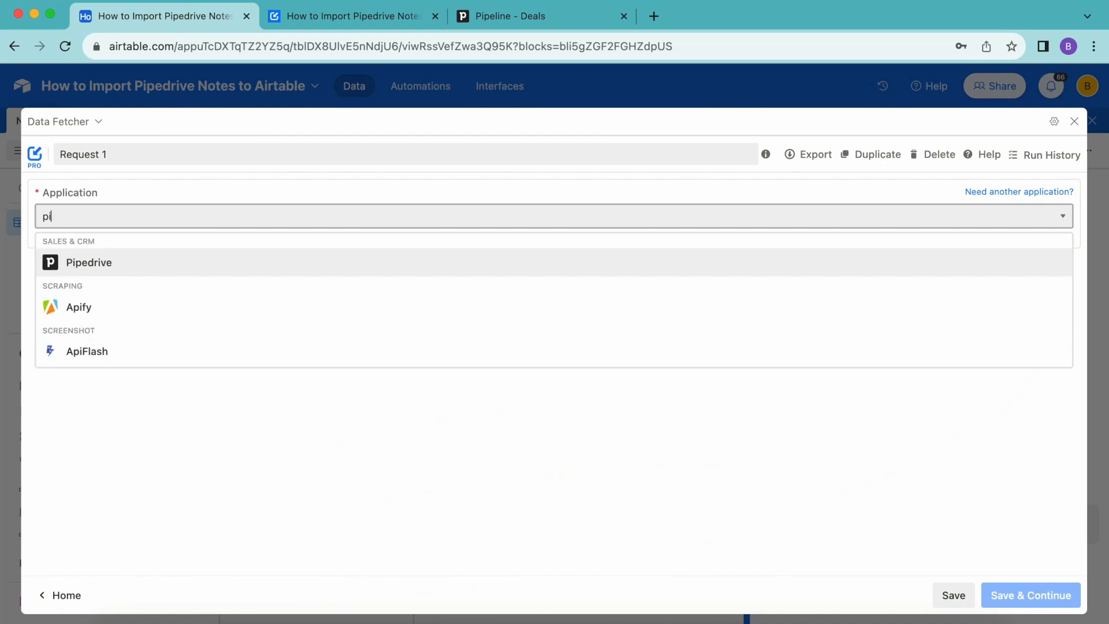
pyautogui.click(131, 262)
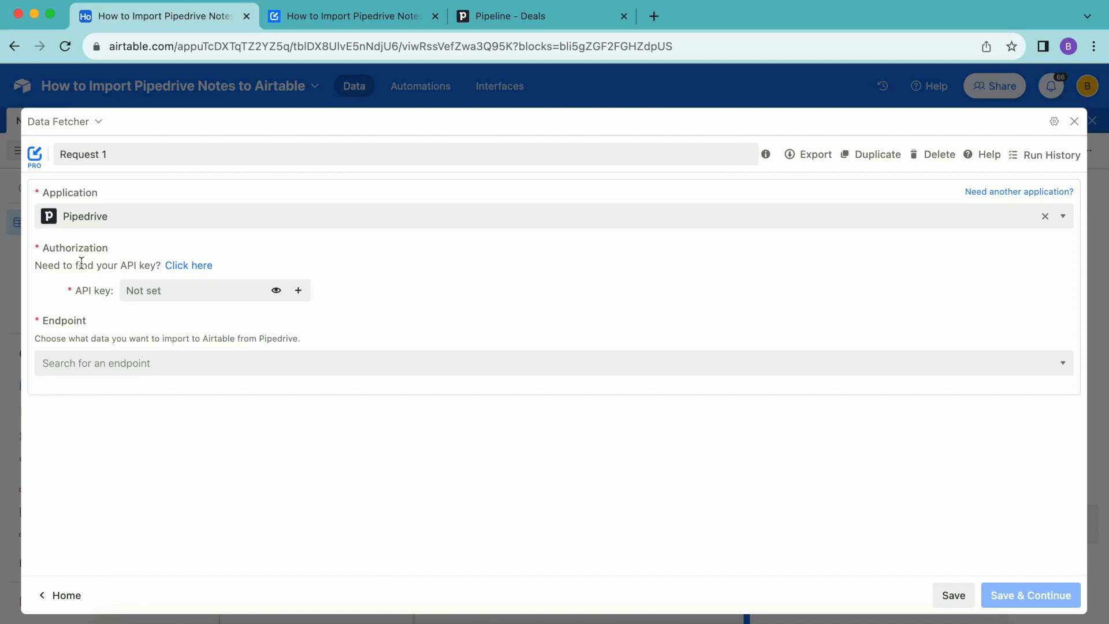
# - Copy the personal API token from the Pipedrive settings and paste it into the request's API key field
pyautogui.click(189, 266)
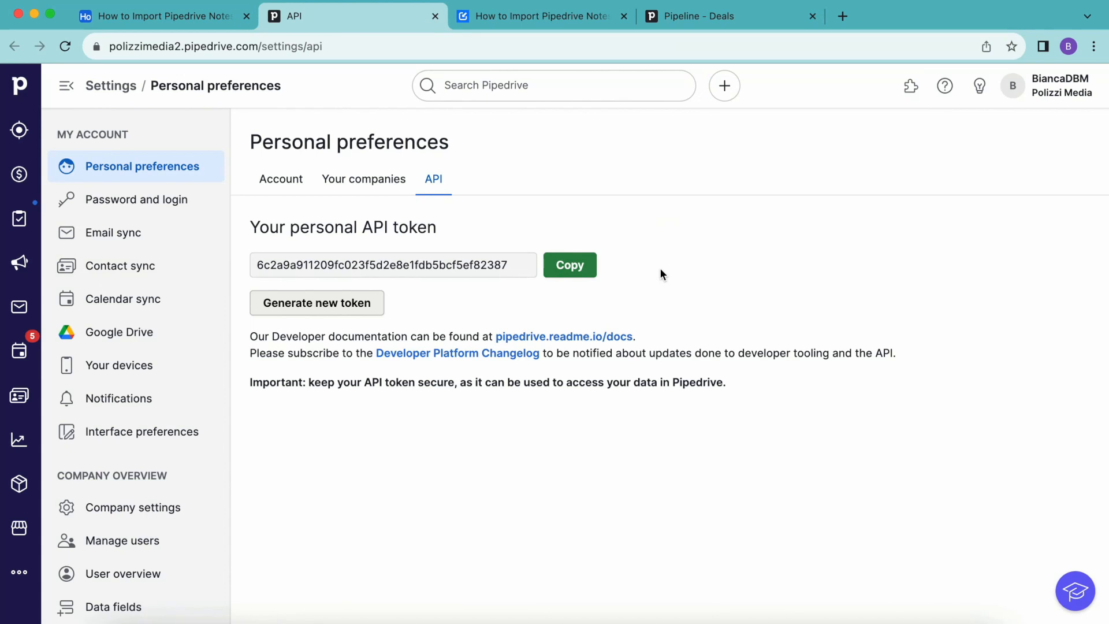
pyautogui.click(569, 265)
pyautogui.click(213, 22)
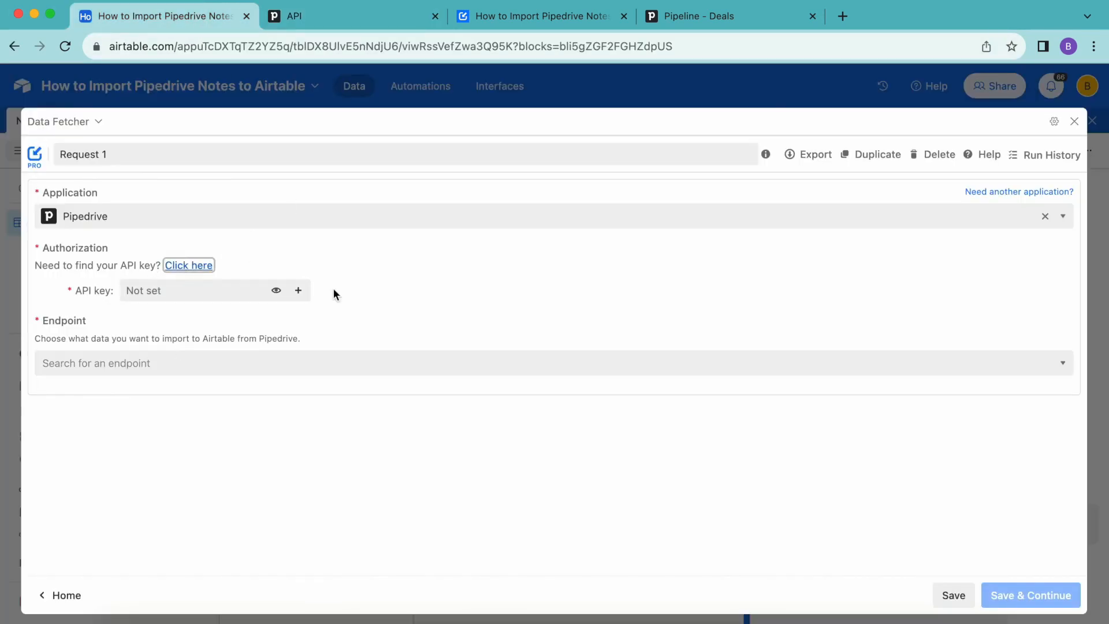
pyautogui.click(160, 290)
pyautogui.press('cmd+v')
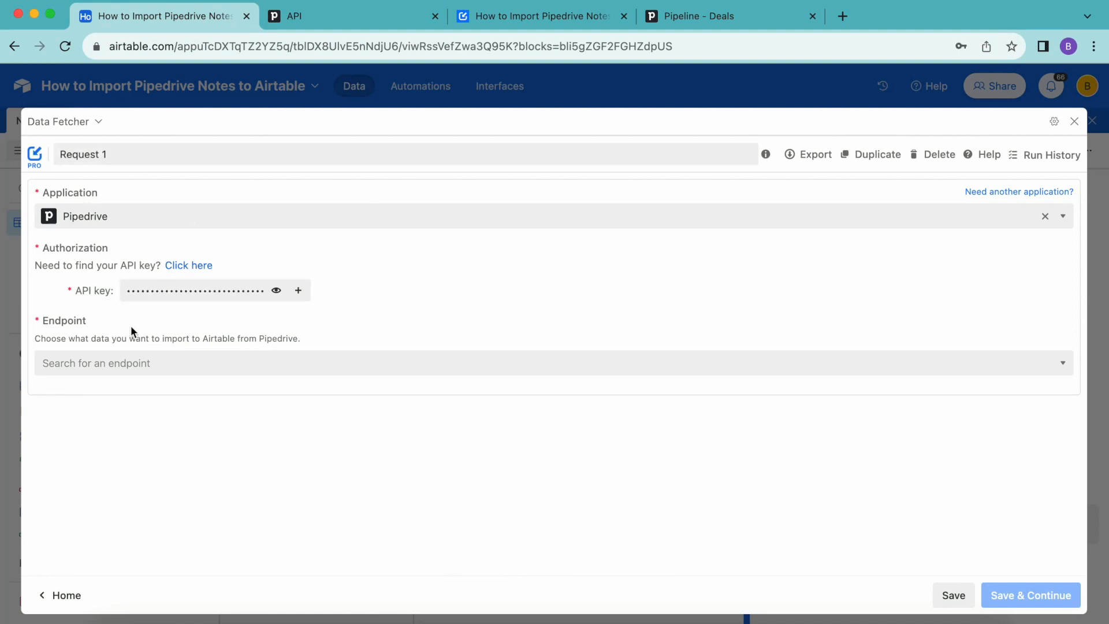
# - Choose the List all notes endpoint, name the request Fetch Pipedrive Notes, and save it to continue
pyautogui.click(101, 364)
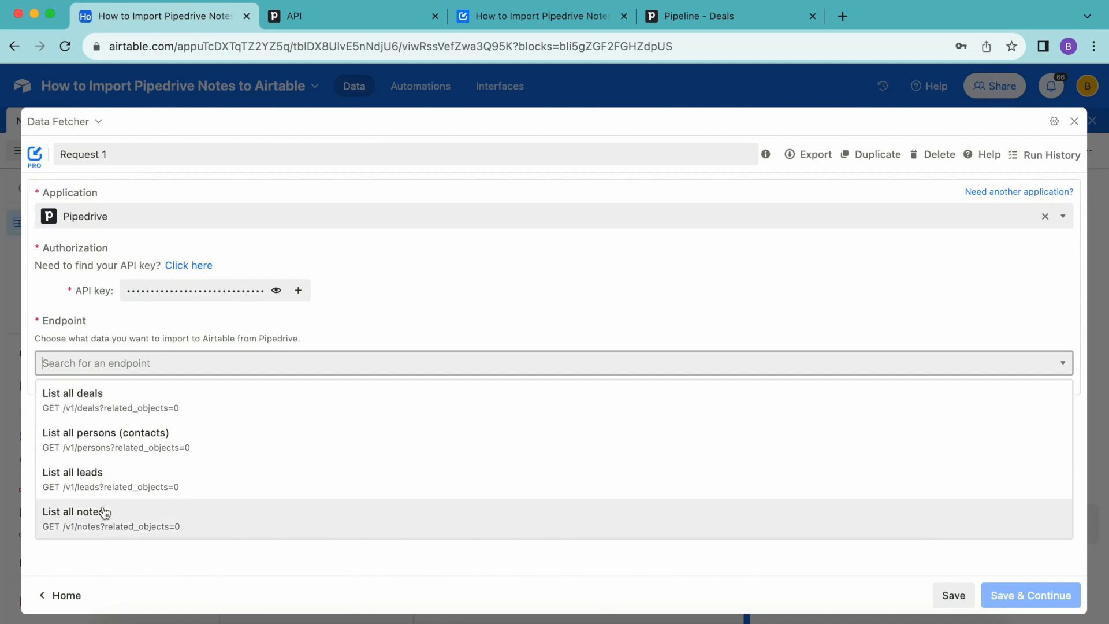
pyautogui.click(104, 519)
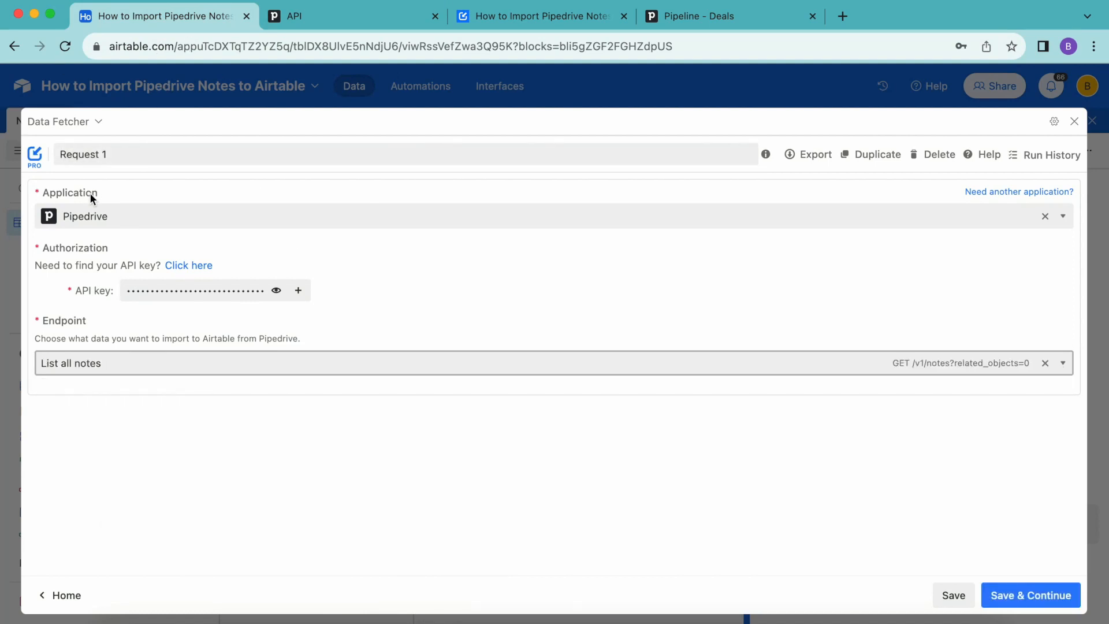
pyautogui.moveTo(115, 154); pyautogui.dragTo(15, 154)
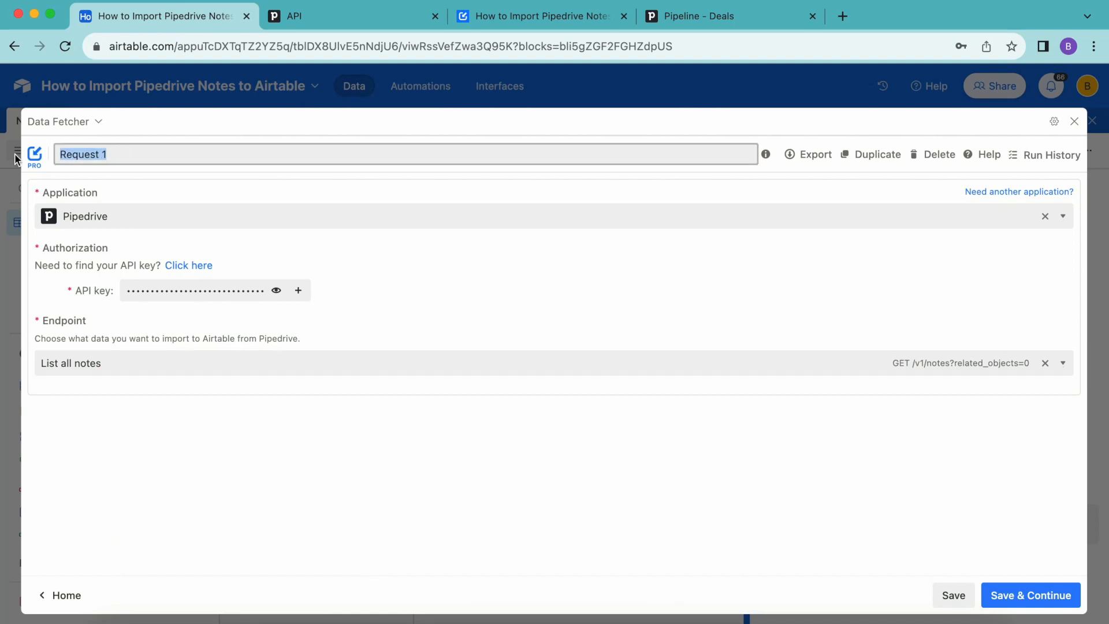
pyautogui.press('super+v')
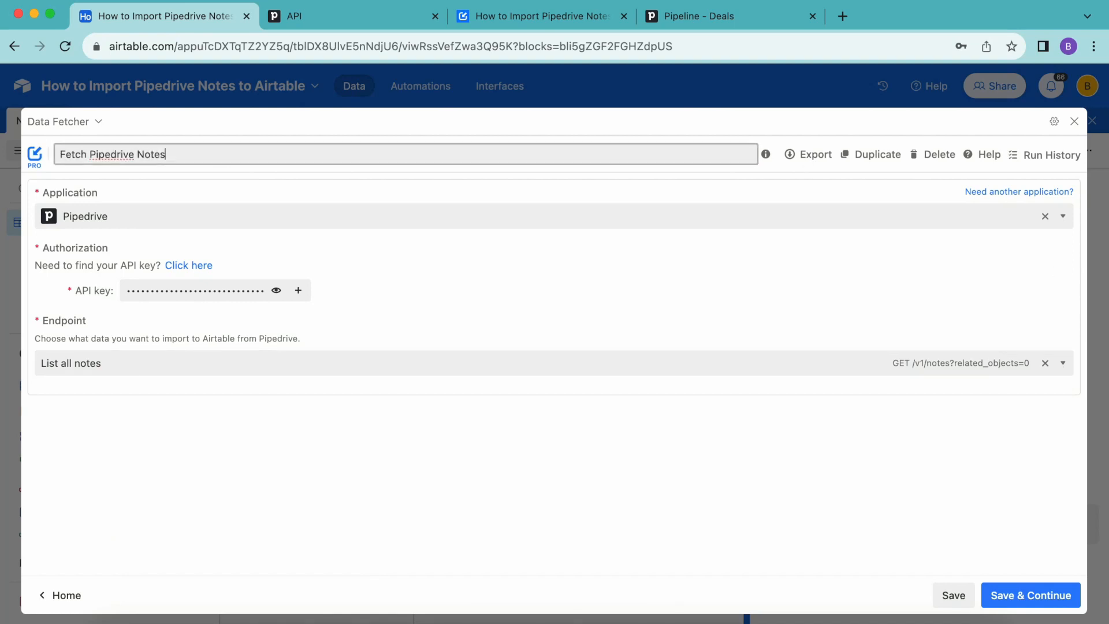
pyautogui.click(1028, 595)
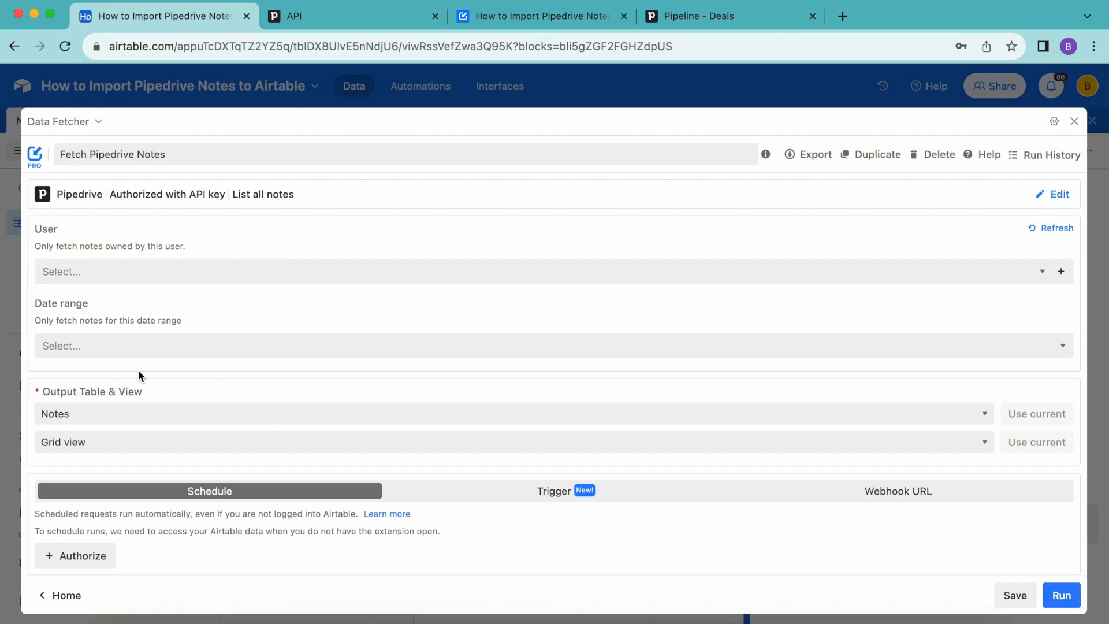
# - Look through the options of the User and Date range filters without choosing any
pyautogui.click(347, 278)
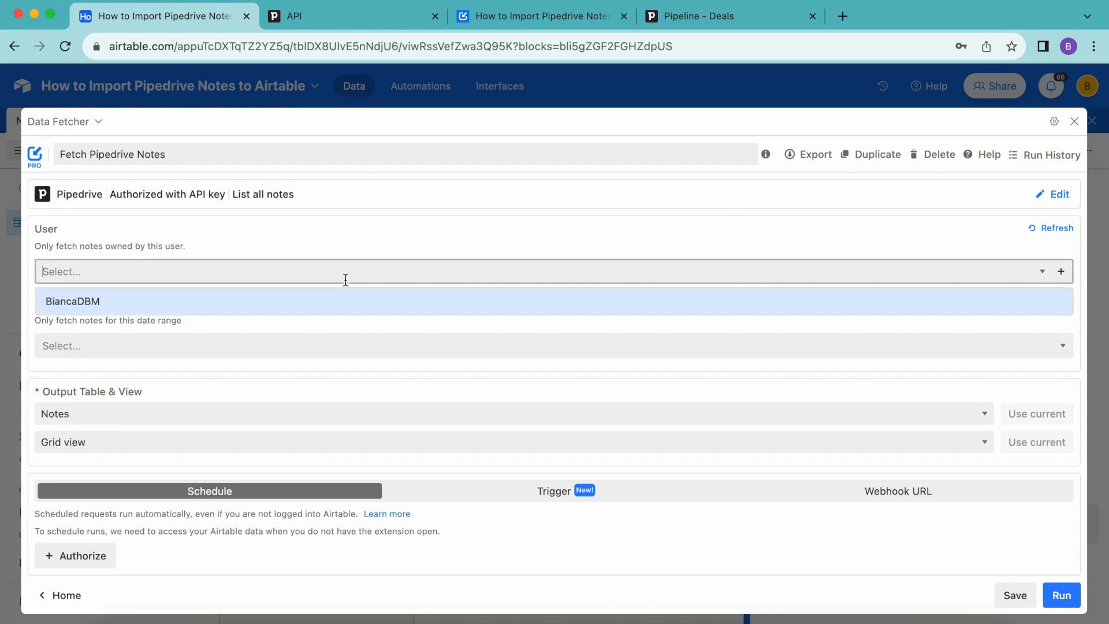
pyautogui.click(318, 225)
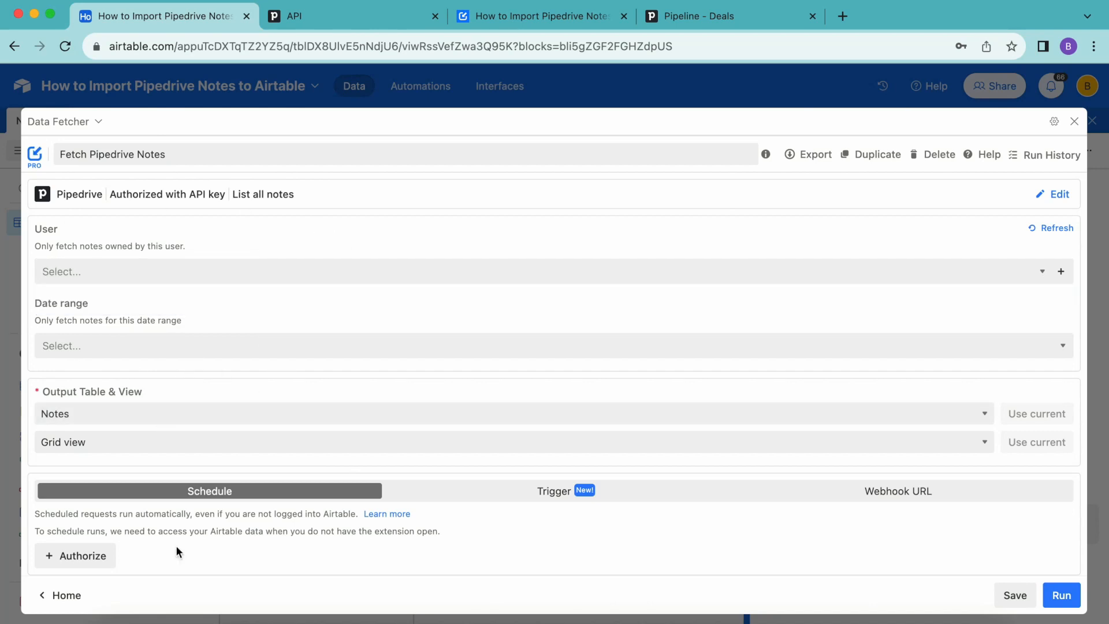
pyautogui.click(241, 354)
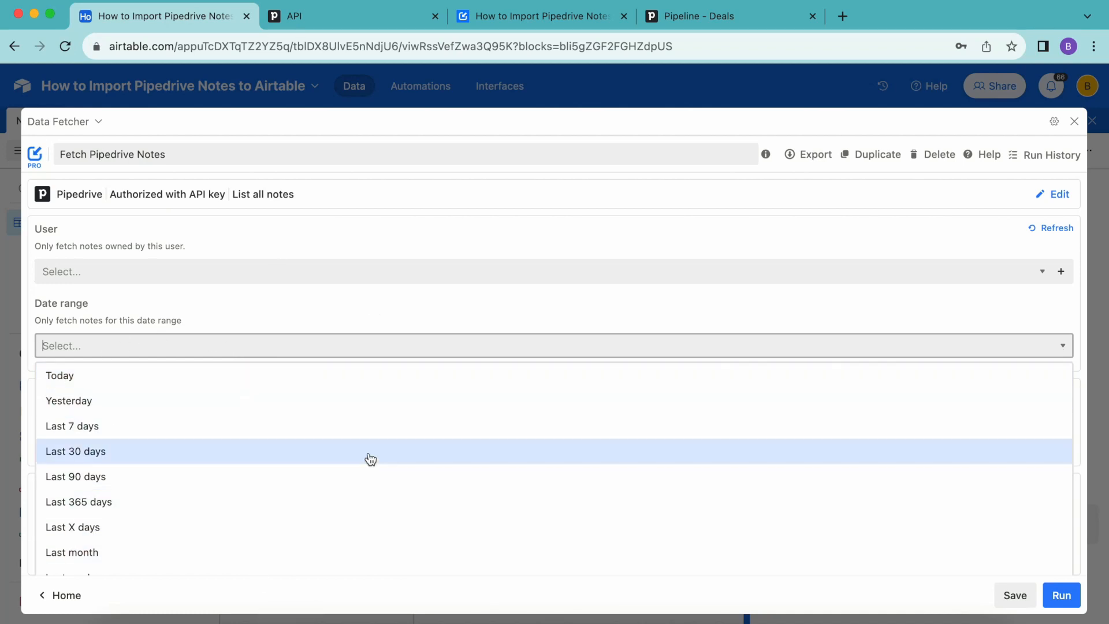
pyautogui.click(358, 312)
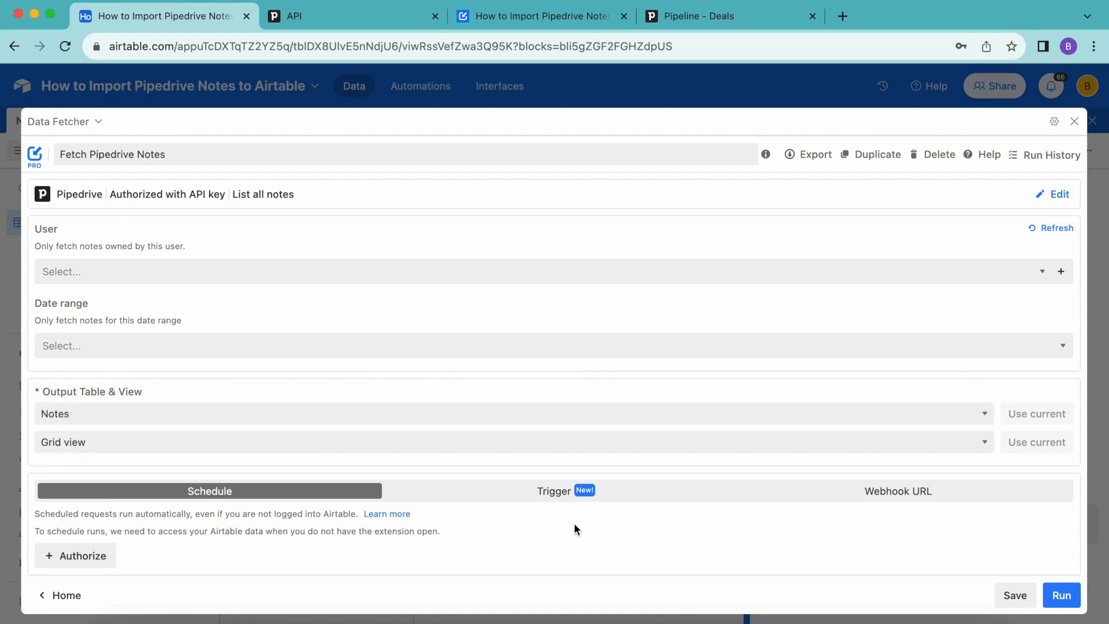
# - Run the request and deselect all response fields in the field mapping
pyautogui.click(1067, 595)
pyautogui.click(499, 420)
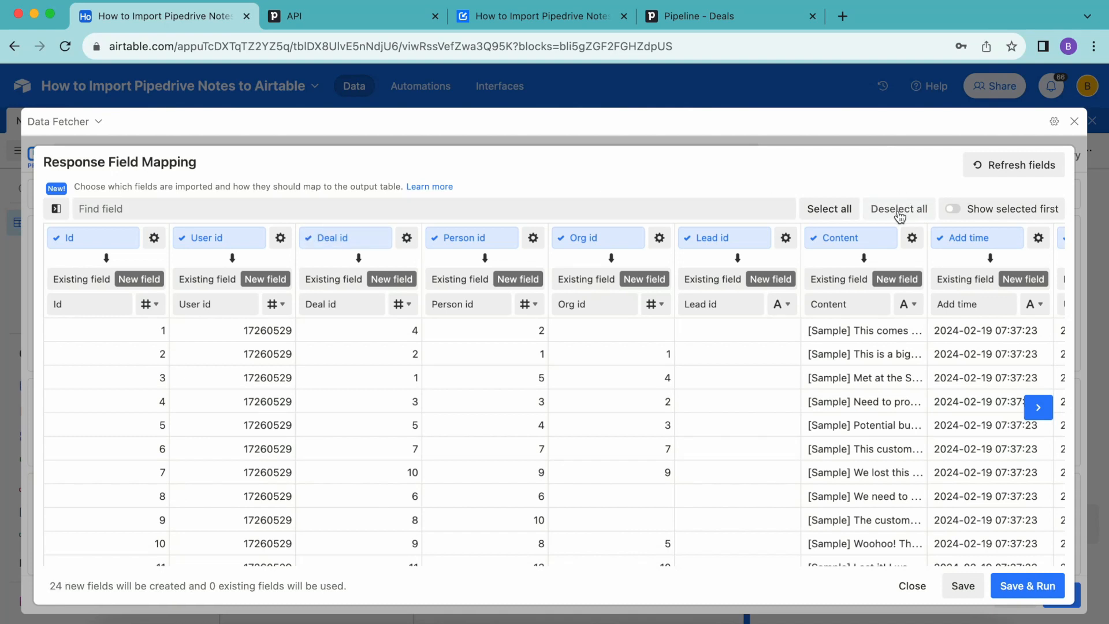
pyautogui.click(900, 209)
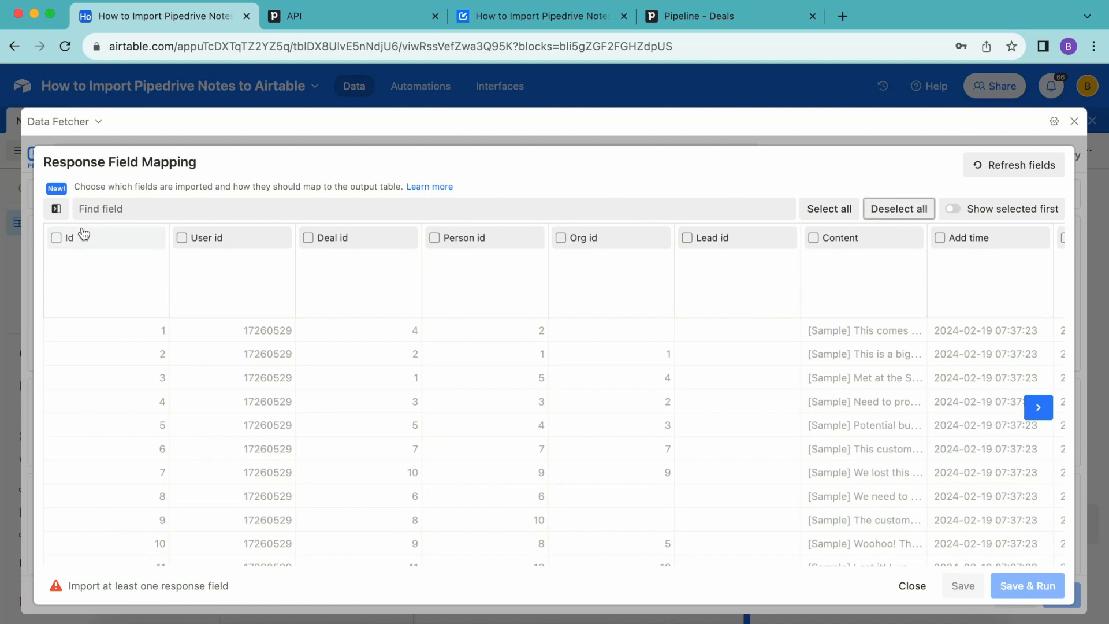
# - Include Id and Add time as new fields, and map Content to the existing Name field
pyautogui.click(55, 239)
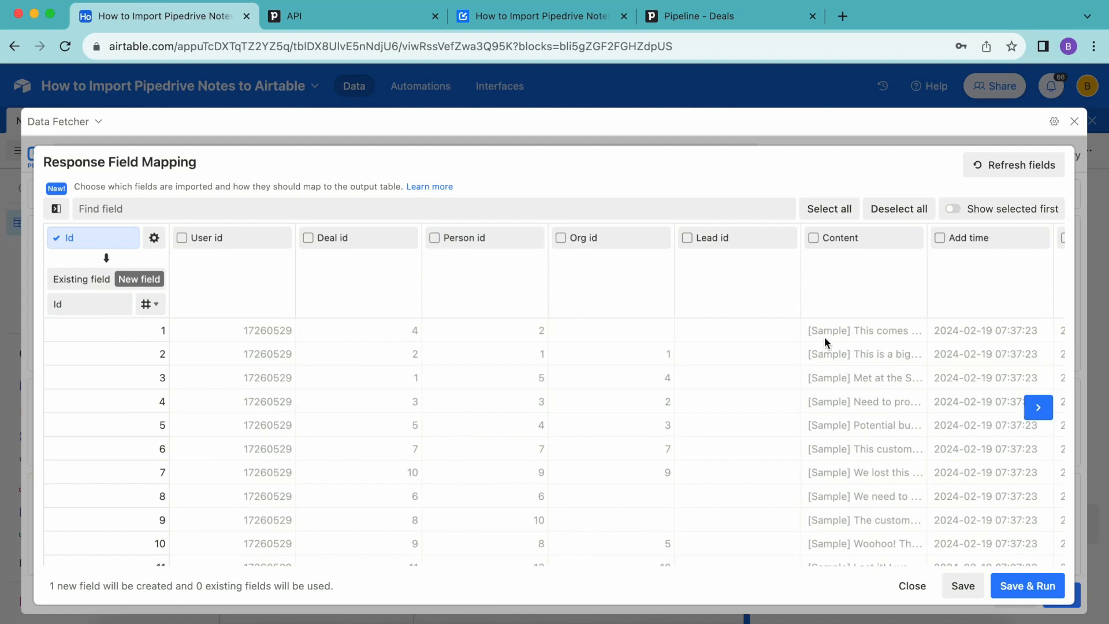
pyautogui.click(814, 242)
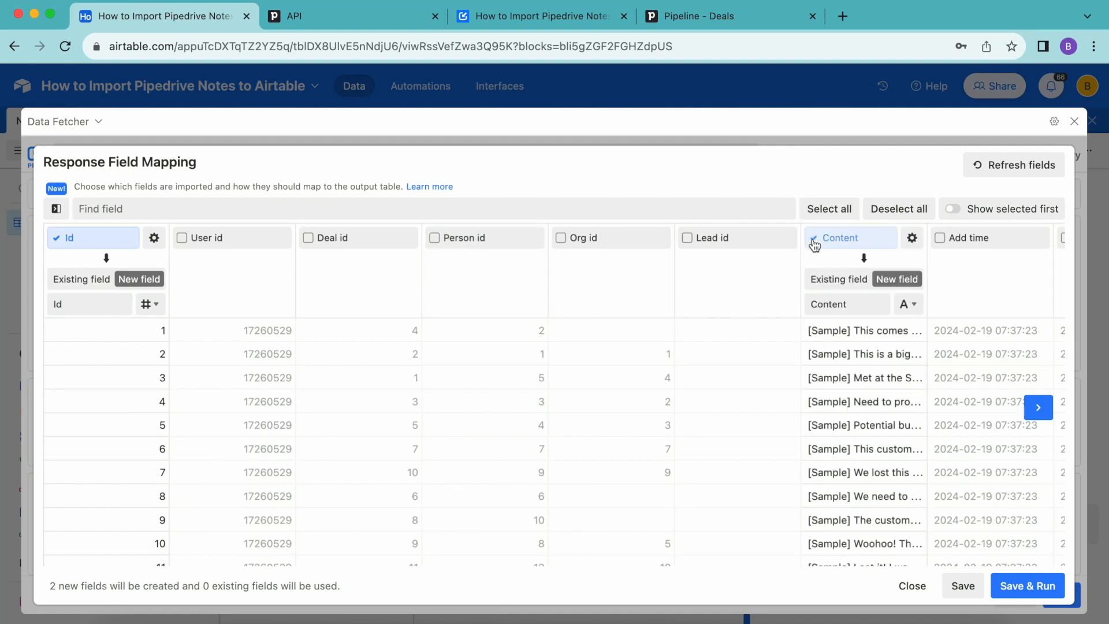
pyautogui.click(843, 282)
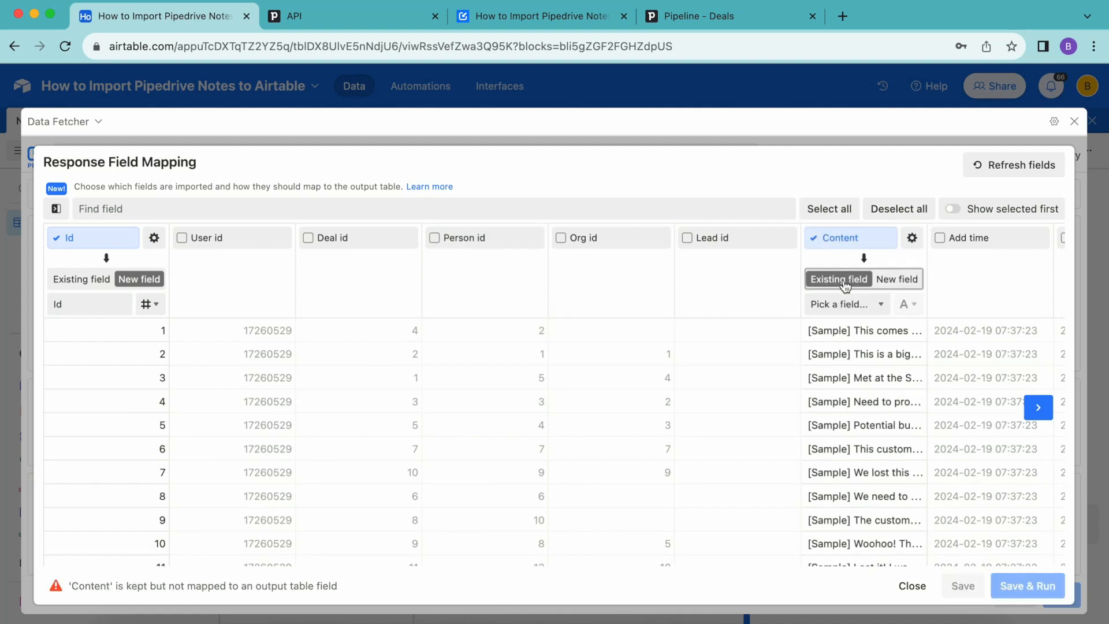
pyautogui.click(847, 304)
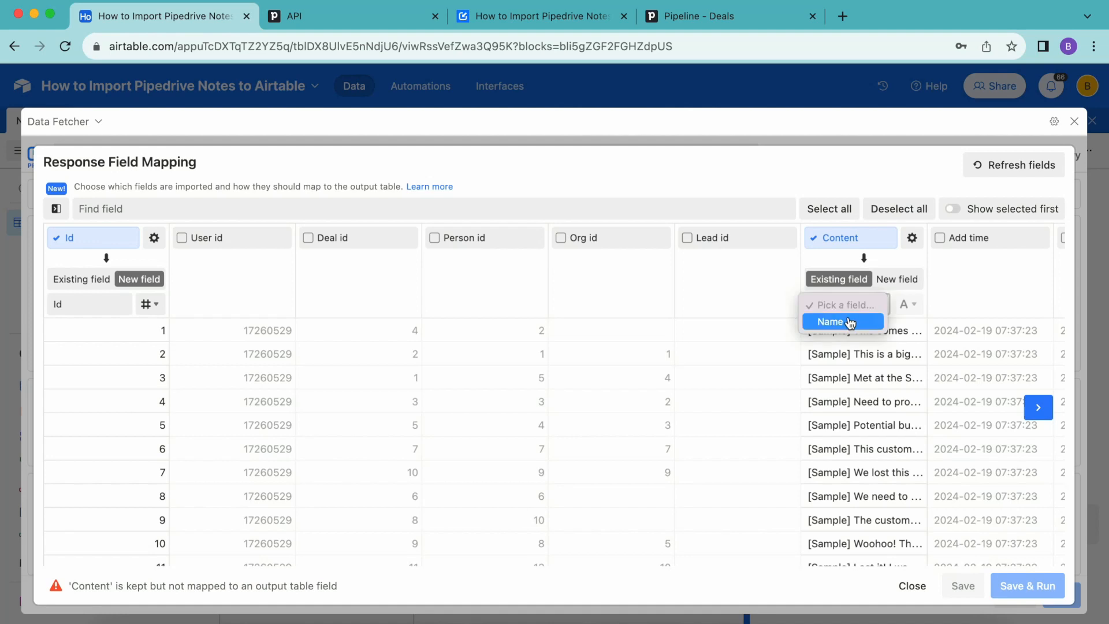
pyautogui.click(848, 320)
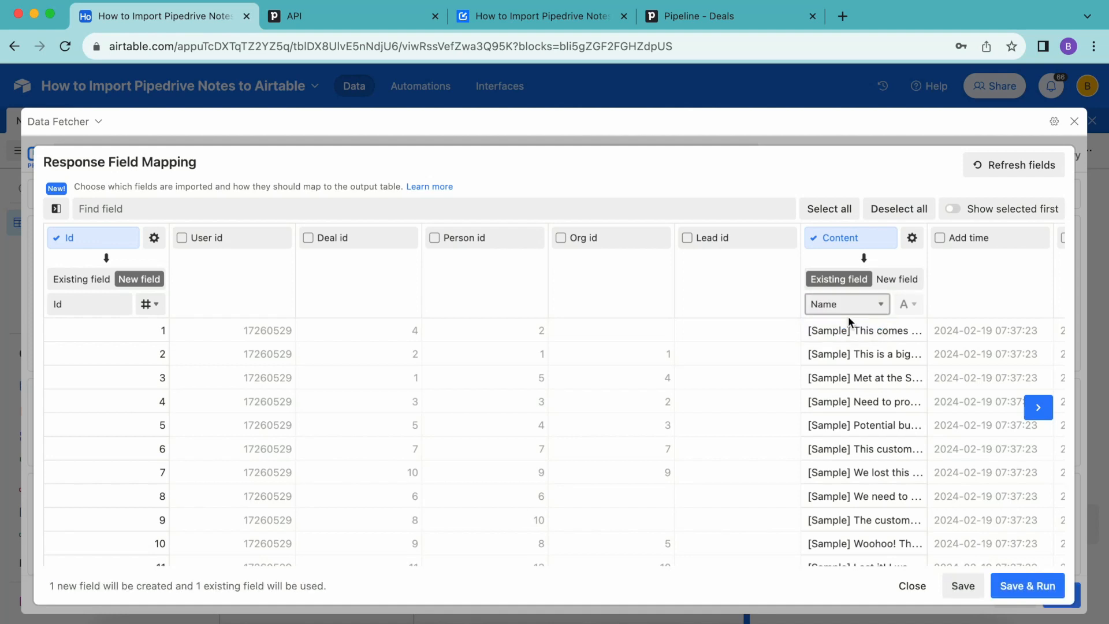
pyautogui.click(940, 244)
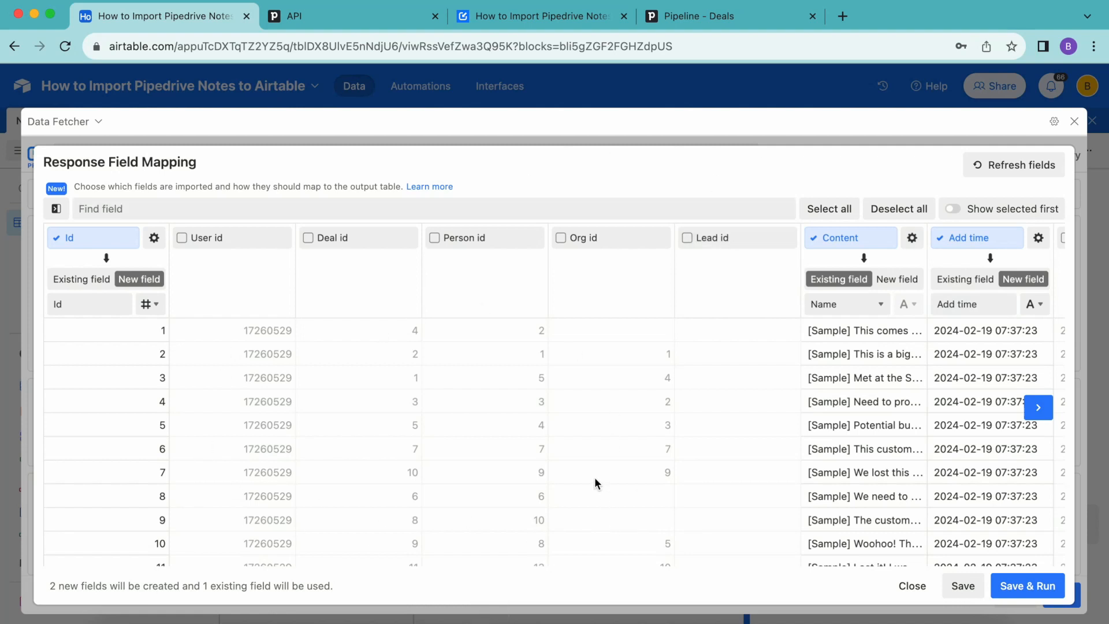
# - In the mapping's advanced settings, base record updates on the Id field
pyautogui.click(57, 208)
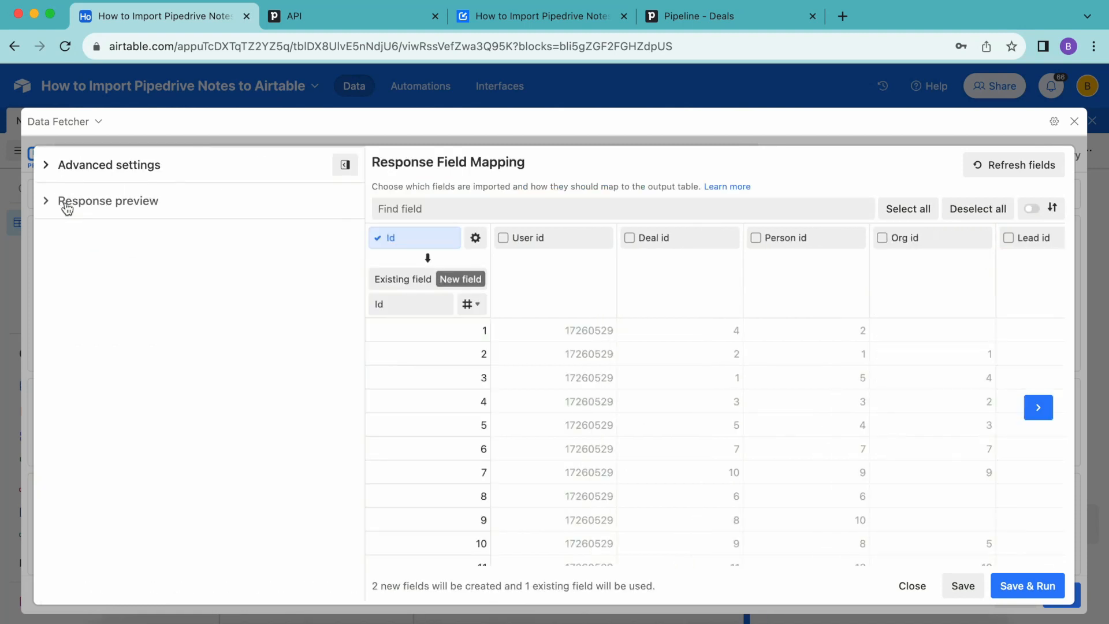
pyautogui.click(80, 167)
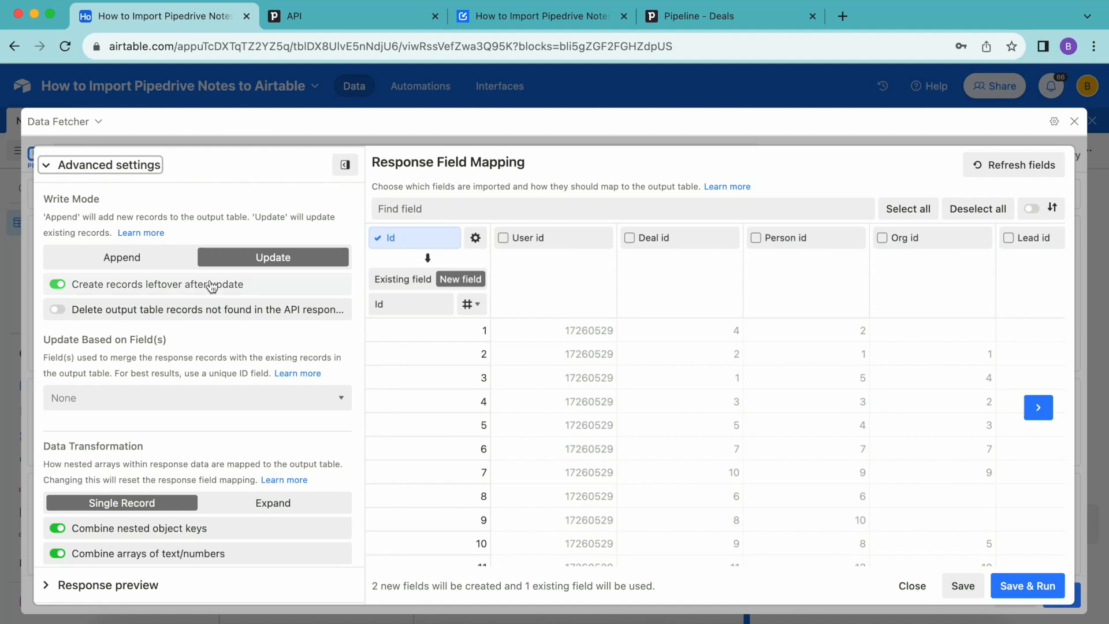
pyautogui.click(201, 400)
pyautogui.click(194, 427)
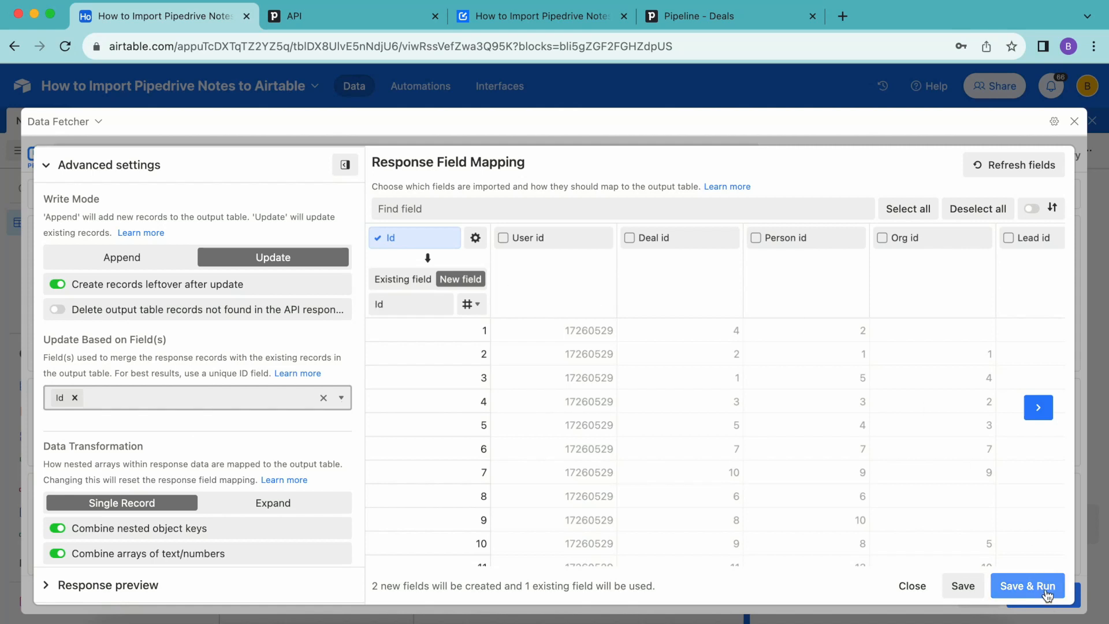
# - Save the field mapping and run the import, and reopen the Fetch Pipedrive Notes request in Data Fetcher
pyautogui.click(1027, 586)
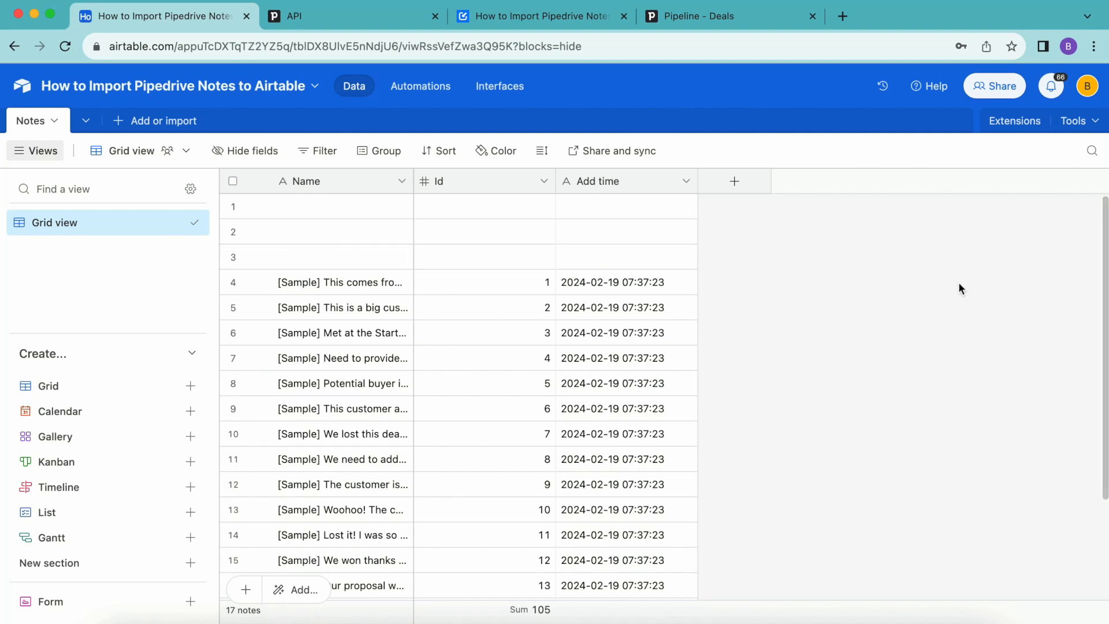
pyautogui.click(1005, 120)
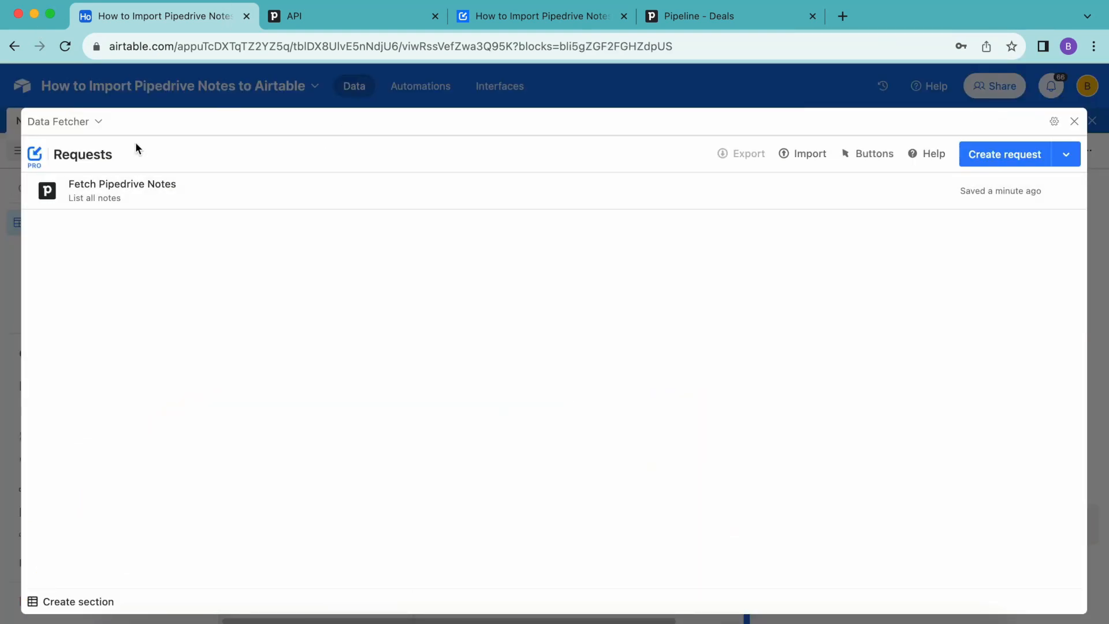
pyautogui.click(130, 192)
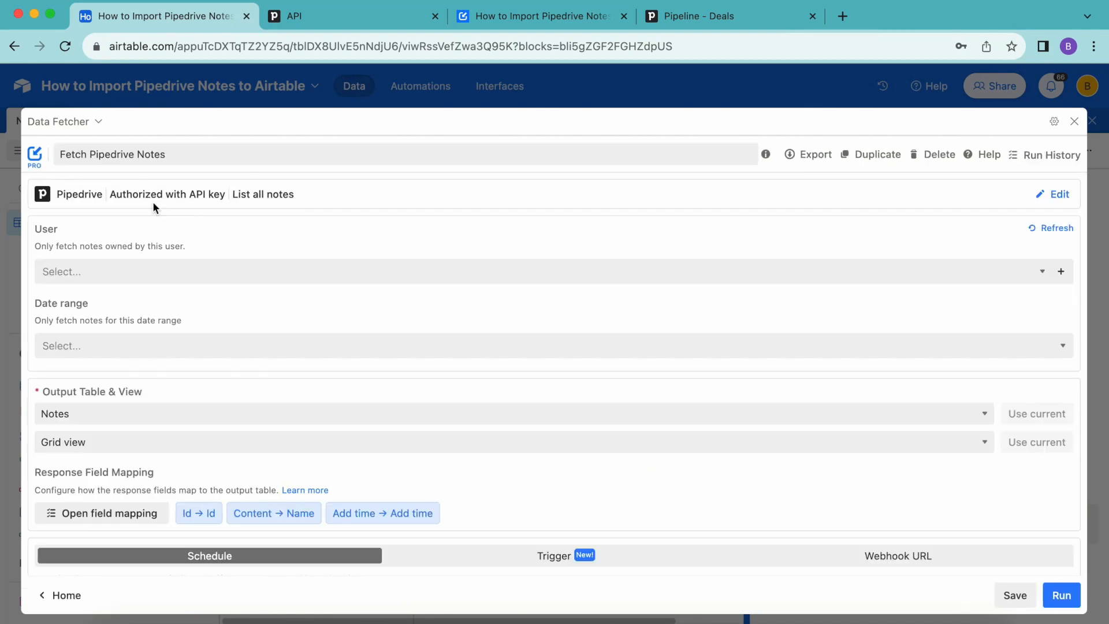
# - Authorize Data Fetcher for scheduled runs, granting access to all current and future bases in all current and future workspaces
pyautogui.scroll(-3, 165, 298)
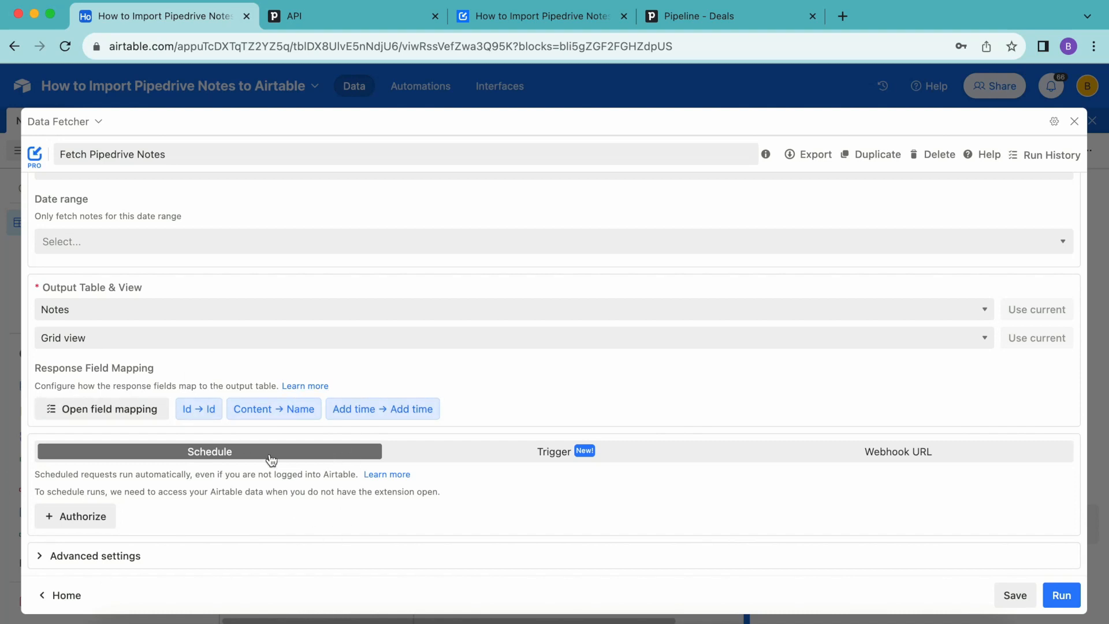
pyautogui.click(79, 523)
pyautogui.click(563, 506)
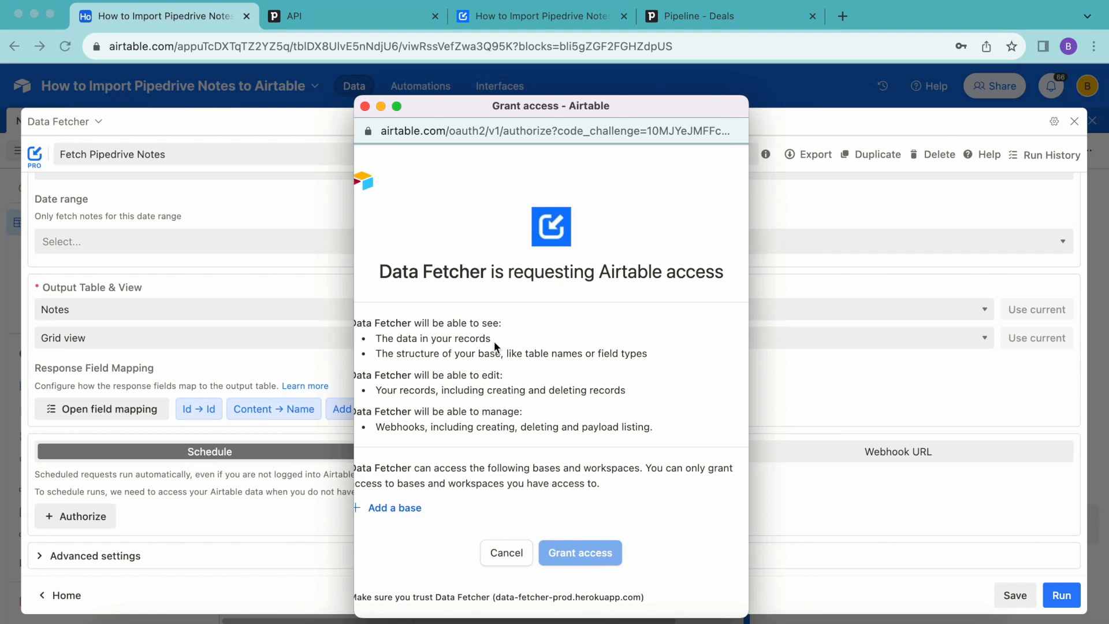
pyautogui.click(387, 508)
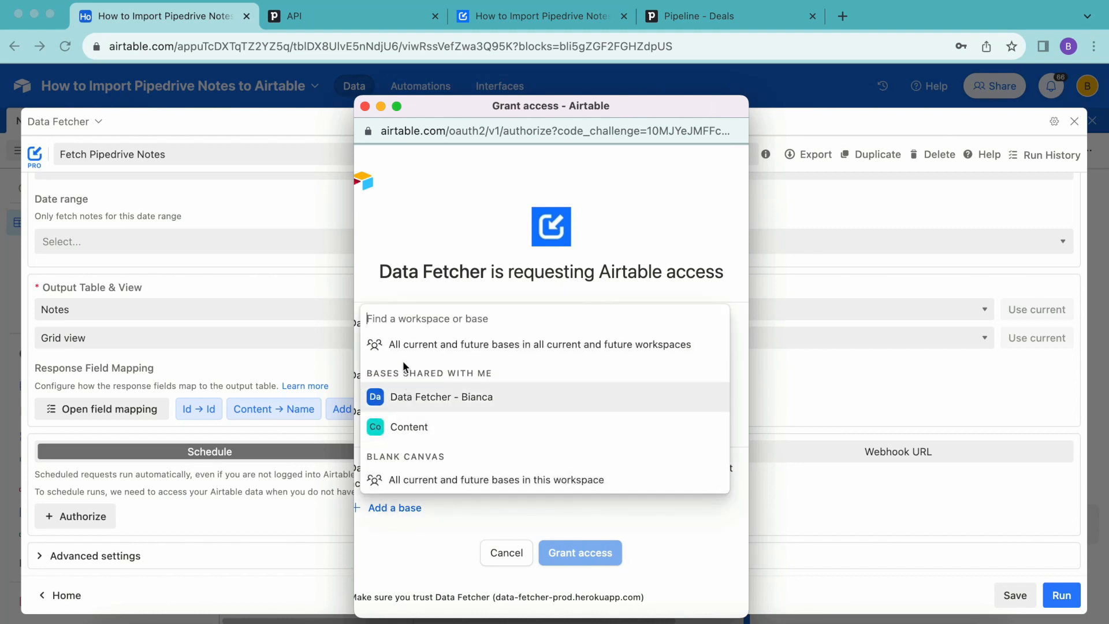
pyautogui.click(401, 350)
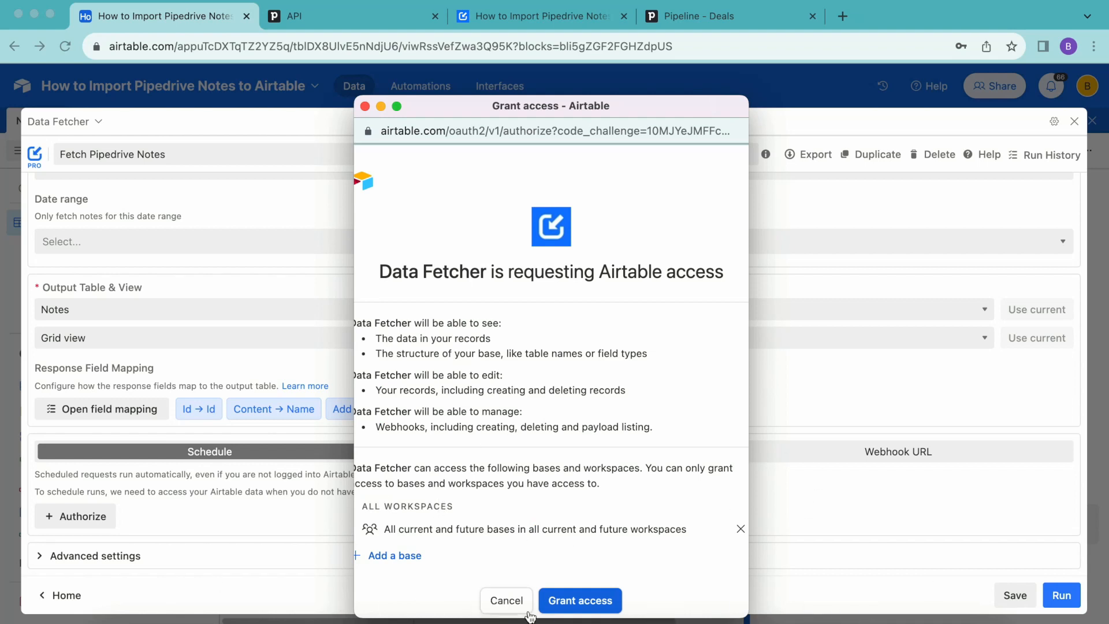
pyautogui.click(580, 597)
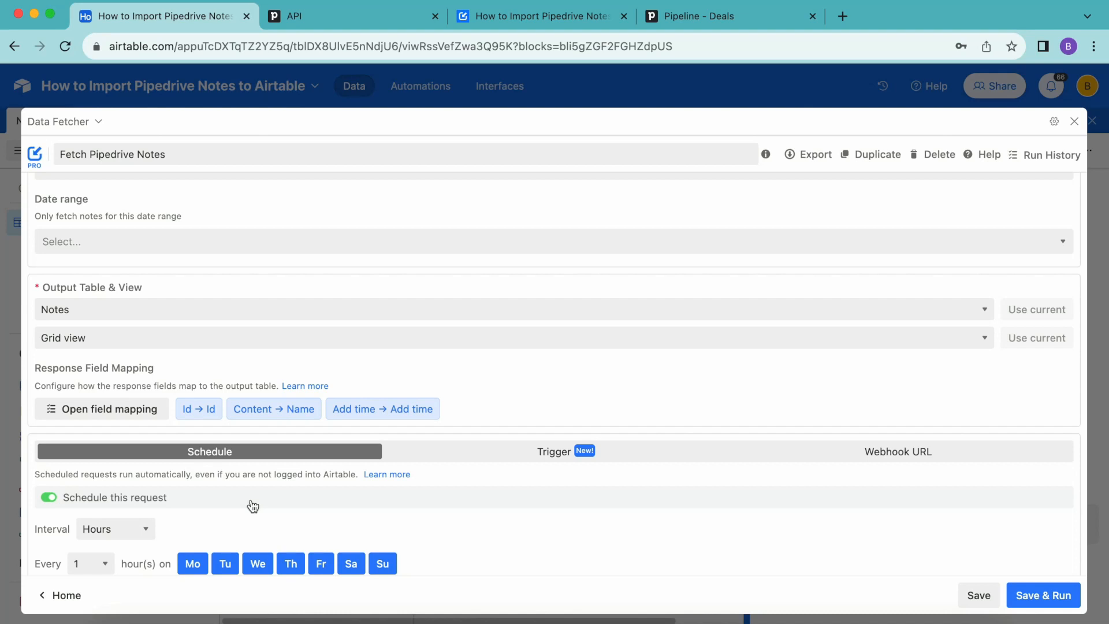
# - Save the request with a schedule of every 1 hour on all seven days, and close Data Fetcher
pyautogui.scroll(-2, 252, 503)
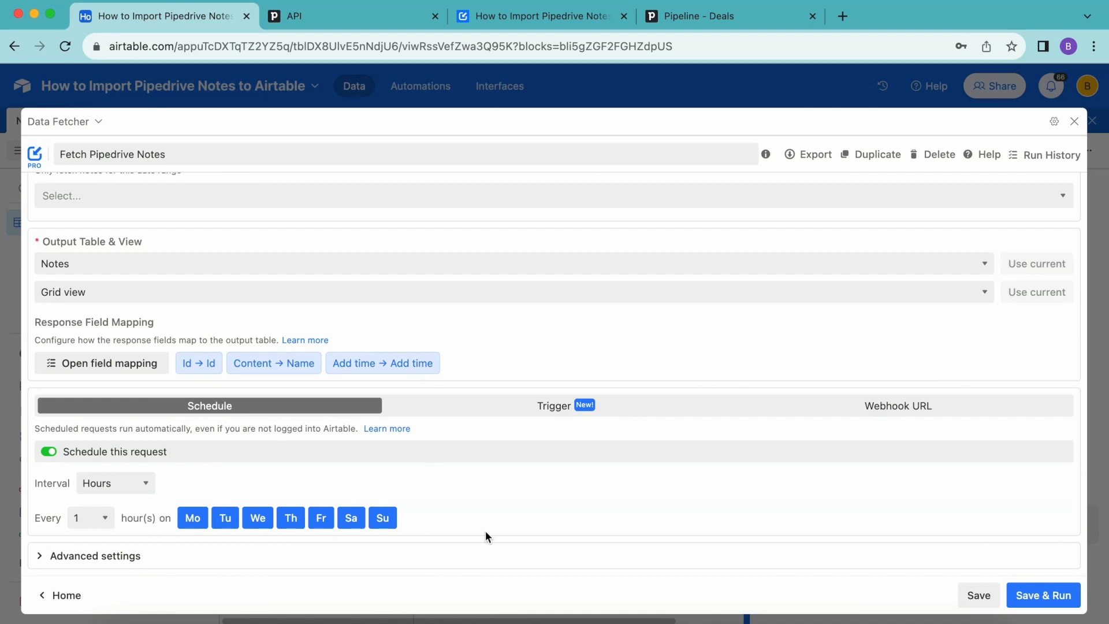
pyautogui.click(989, 595)
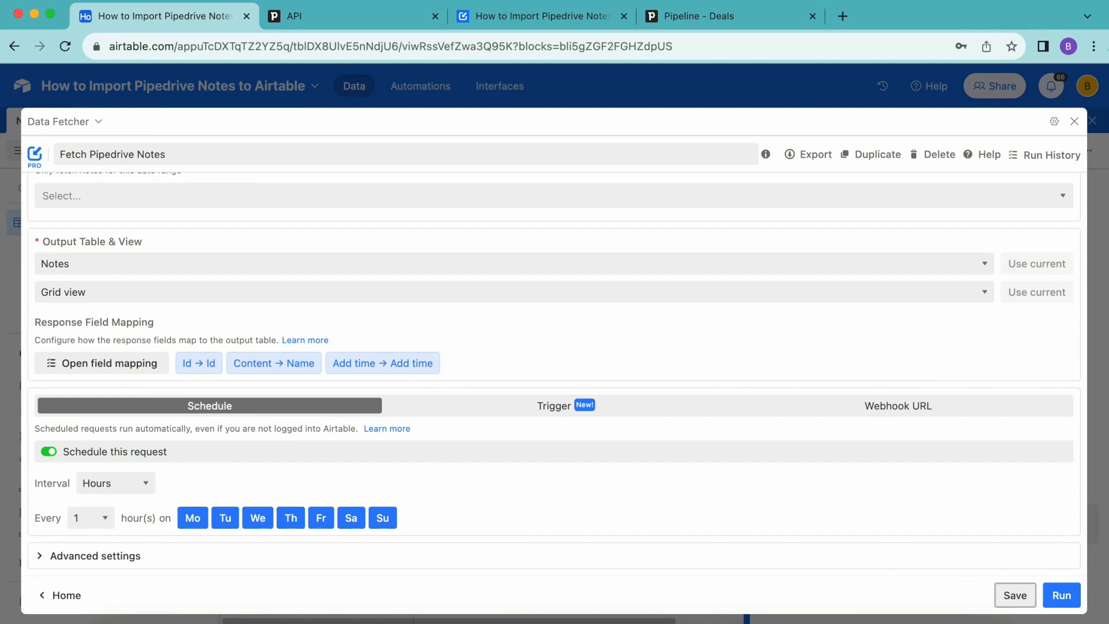
pyautogui.click(1075, 120)
pyautogui.click(1092, 121)
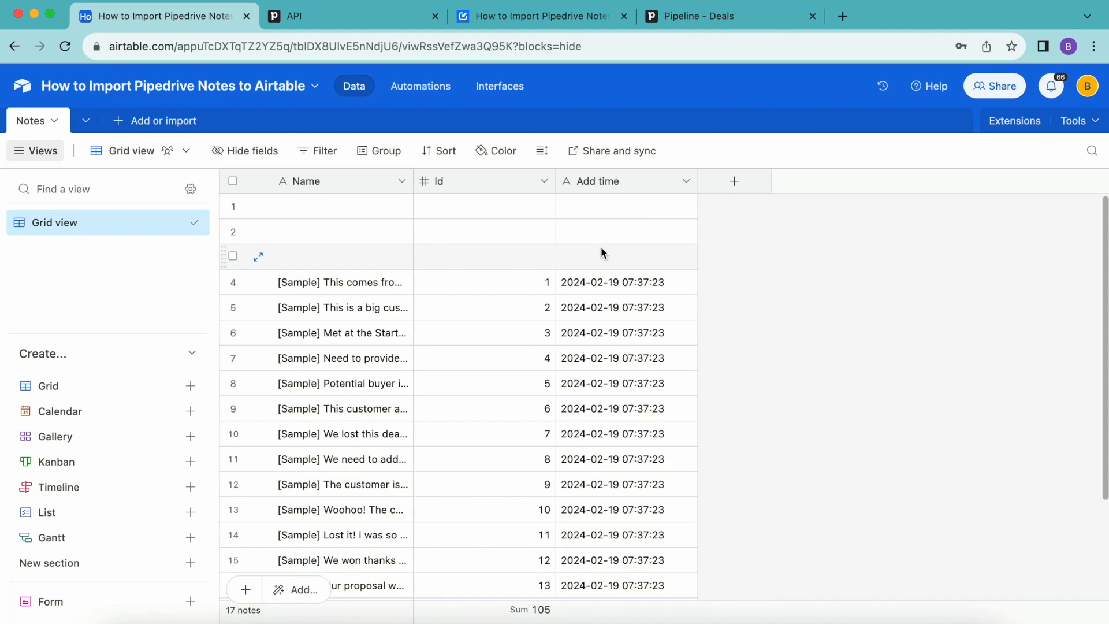
# - Read the Data Fetcher blog tutorial's section on linking Pipedrive notes to deals or leads, and return to the Airtable base
pyautogui.click(576, 25)
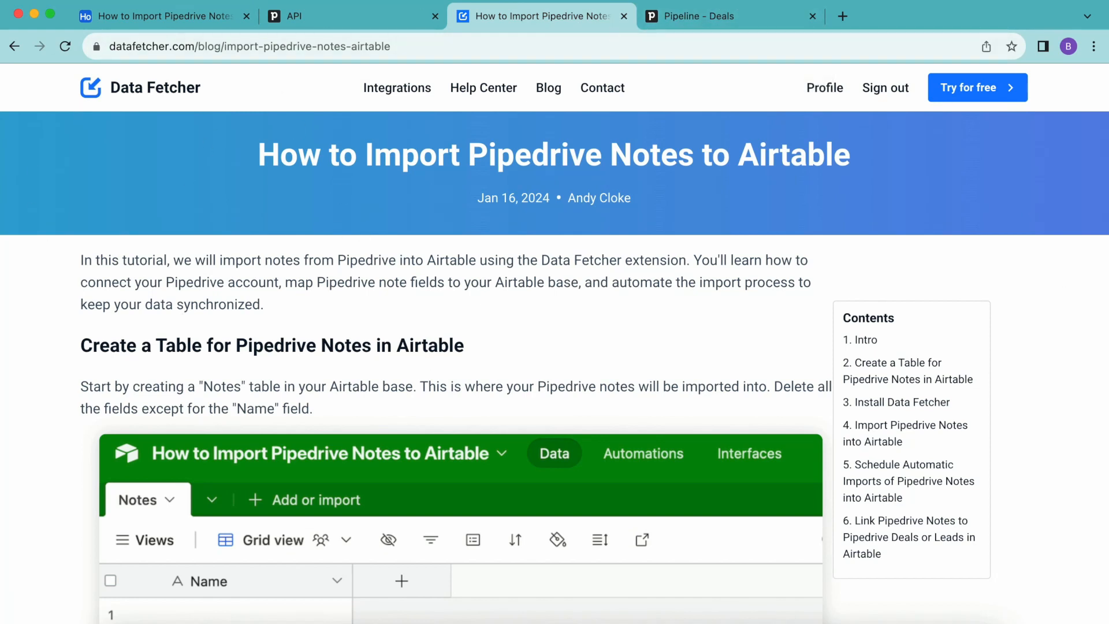
pyautogui.scroll(-1, 663, 389)
pyautogui.scroll(-20, 662, 384)
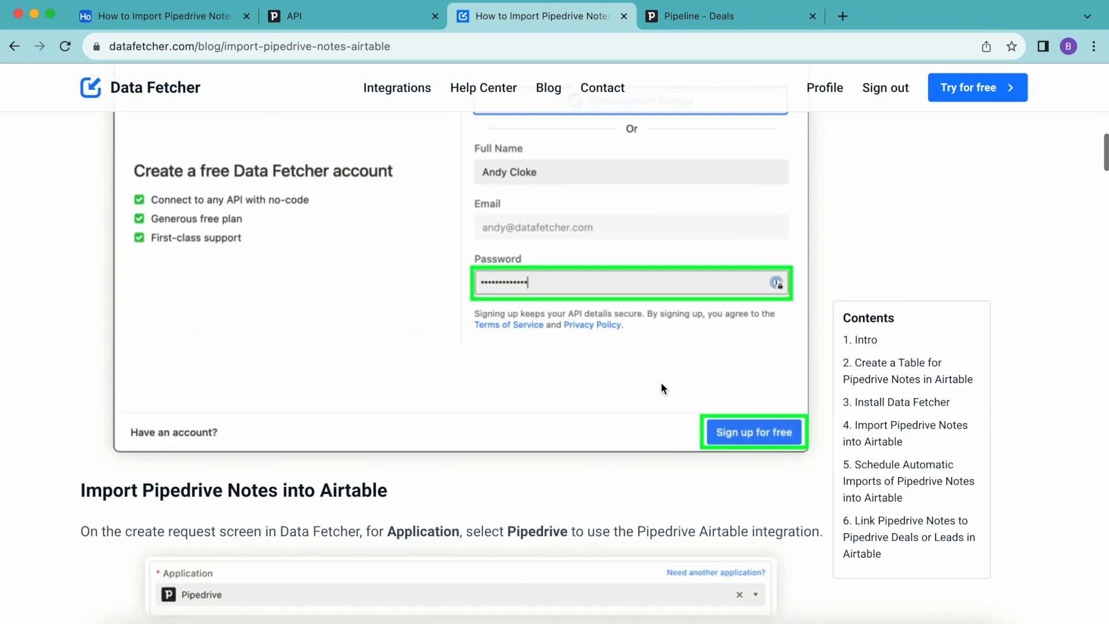
pyautogui.scroll(-20, 661, 382)
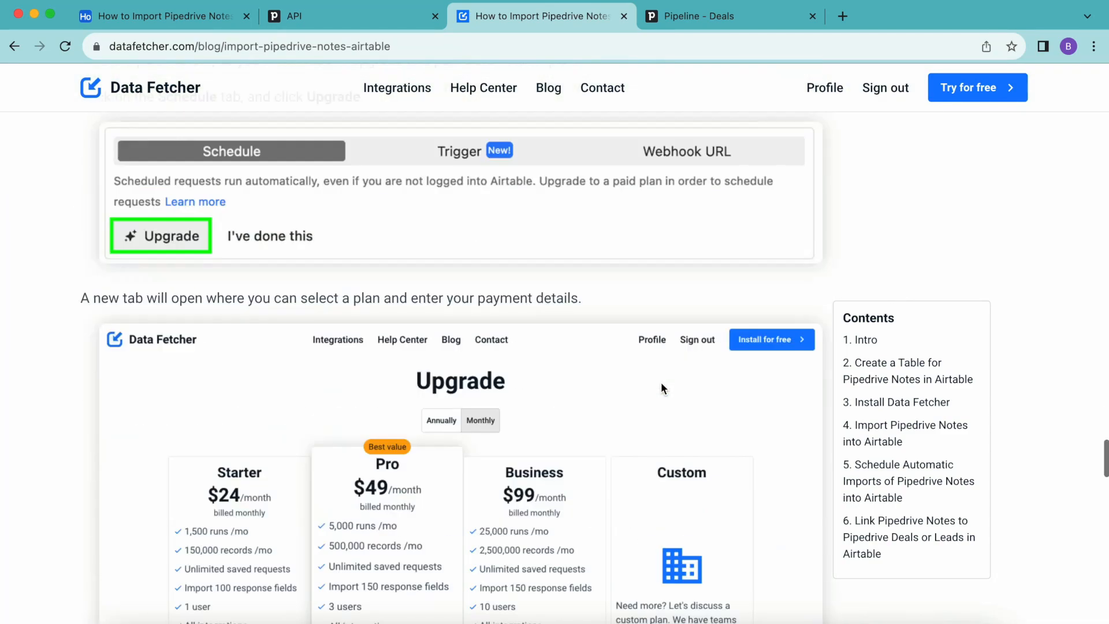
pyautogui.scroll(7, 661, 382)
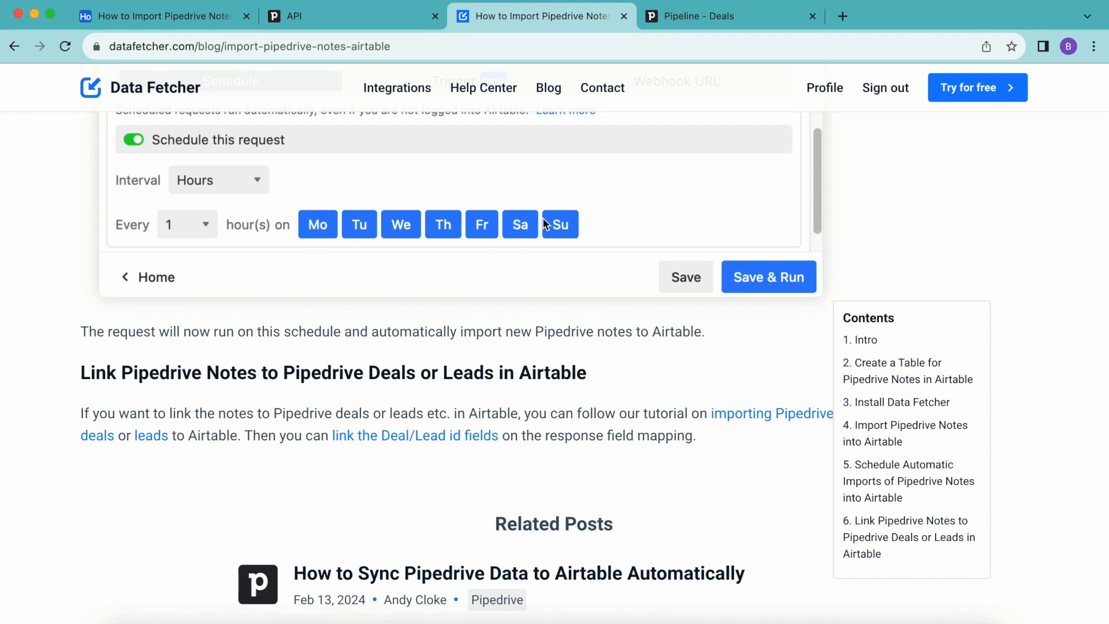
pyautogui.click(179, 19)
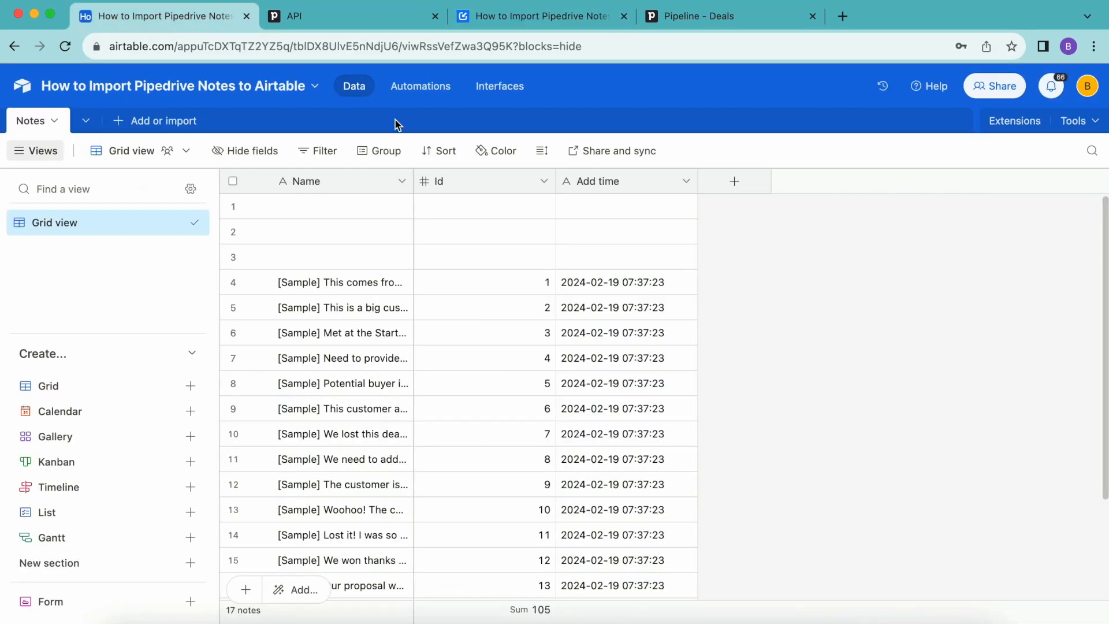